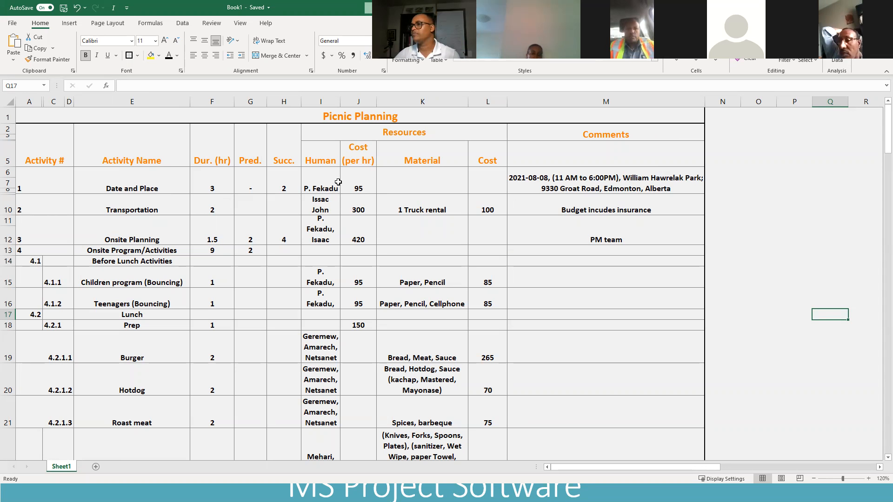
Step: Review the material and cost entries for Date and Place and Transportation, and make the Onsite Planning row taller to fit its human resources
{"action": "left_click", "coordinate": [420, 182]}
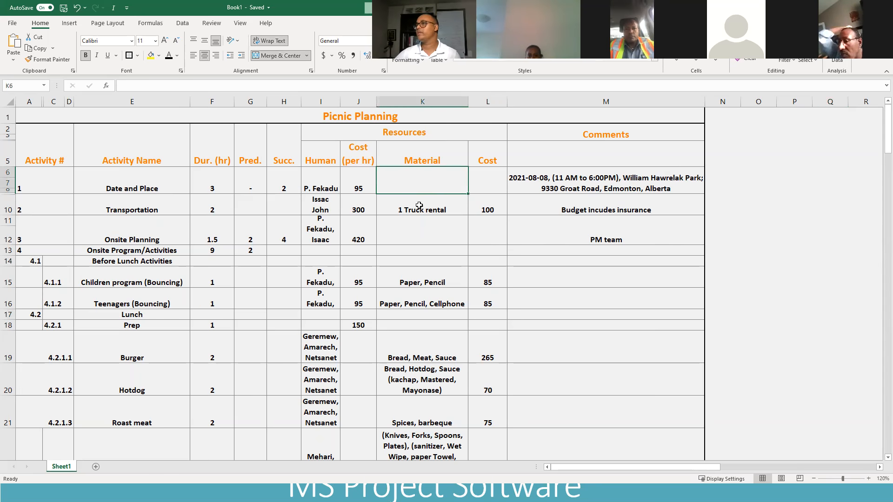
{"action": "left_click", "coordinate": [482, 183]}
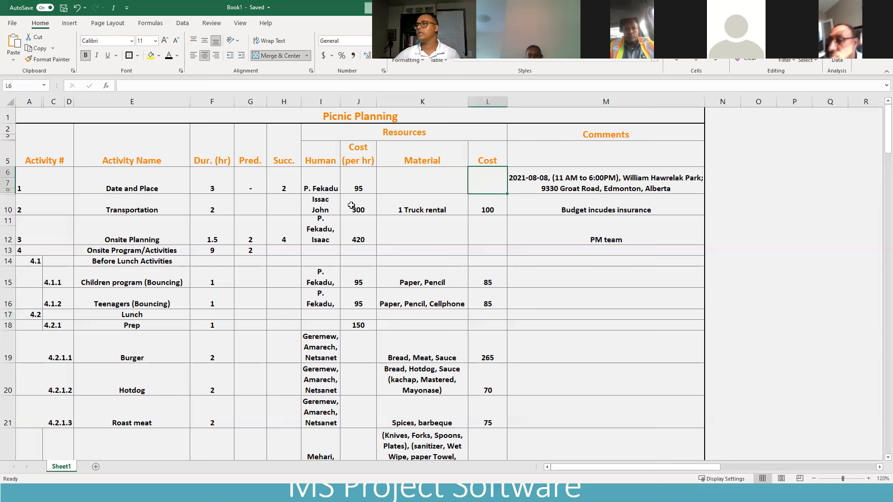
{"action": "left_click", "coordinate": [144, 209]}
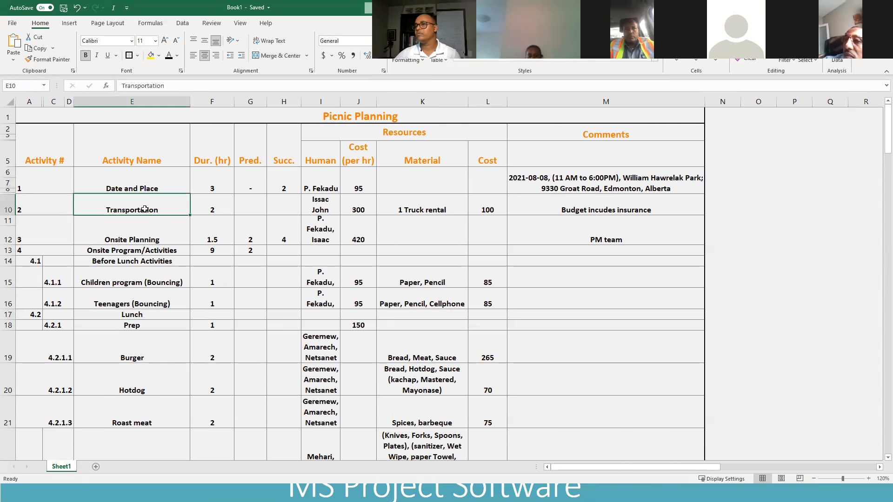
{"action": "left_click", "coordinate": [427, 208]}
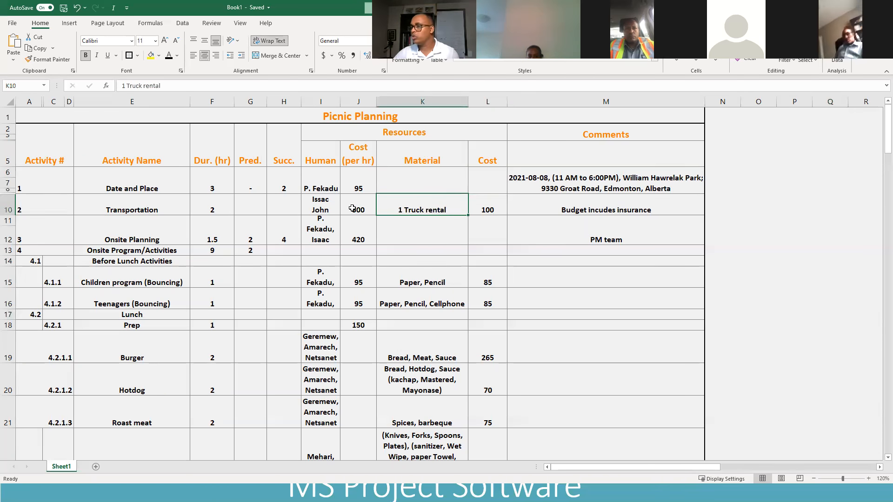
{"action": "left_click", "coordinate": [349, 206]}
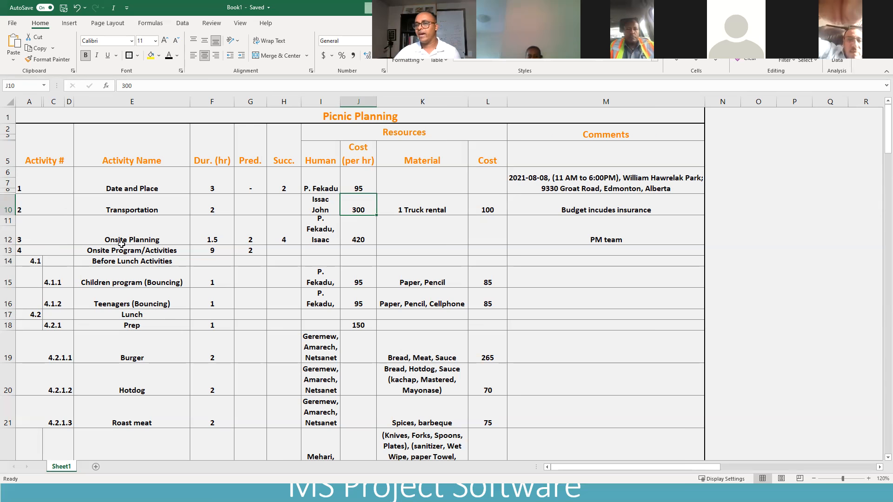
{"action": "left_click_drag", "start_coordinate": [10, 244], "coordinate": [9, 250]}
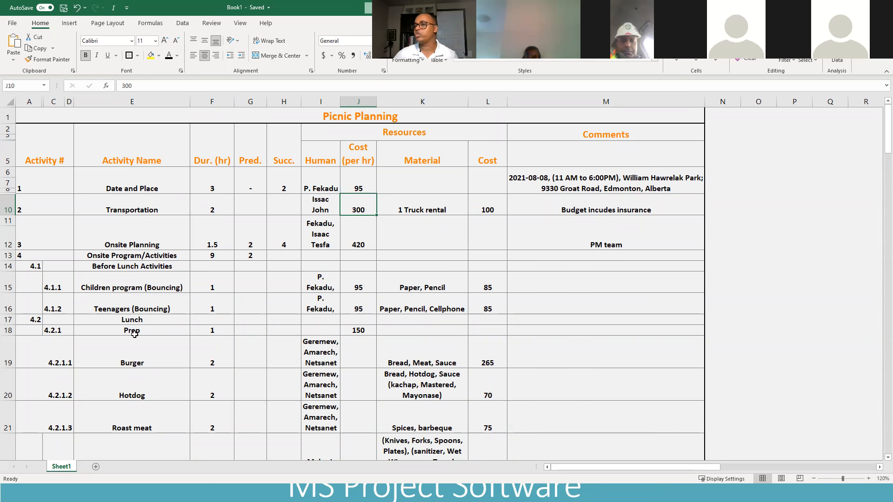
Step: Review the lunch, serving, after-lunch and cleanup activities with their durations, resources and costs, down to the totals
{"action": "scroll", "coordinate": [156, 344], "scroll_direction": "down", "scroll_amount": 1}
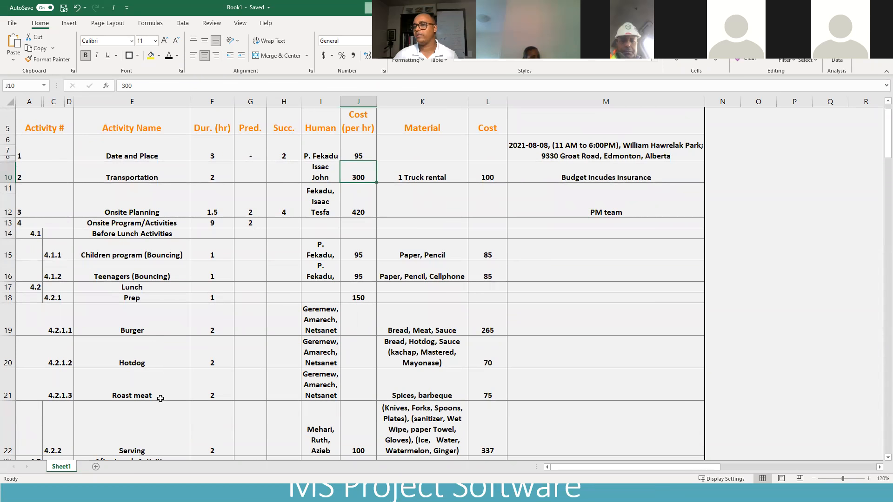
{"action": "scroll", "coordinate": [161, 396], "scroll_direction": "down", "scroll_amount": 1}
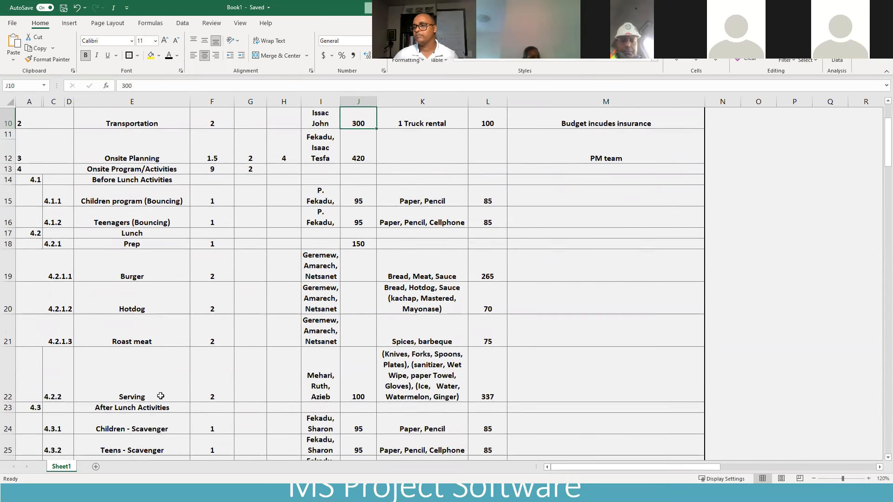
{"action": "scroll", "coordinate": [160, 370], "scroll_direction": "down", "scroll_amount": 2}
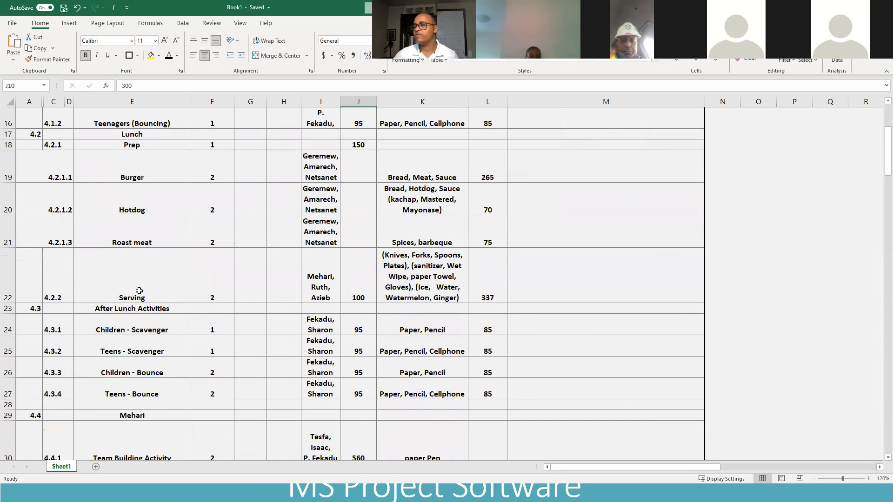
{"action": "left_click", "coordinate": [138, 290]}
{"action": "left_click", "coordinate": [216, 288]}
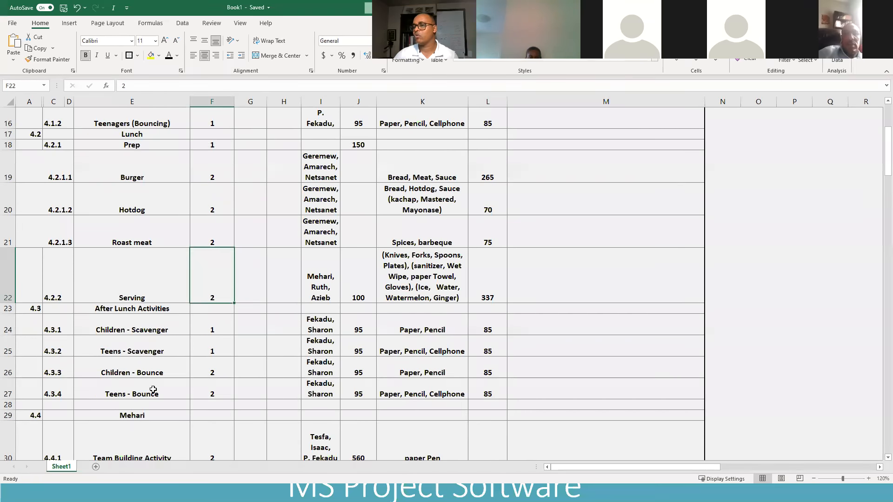
{"action": "scroll", "coordinate": [152, 395], "scroll_direction": "down", "scroll_amount": 3}
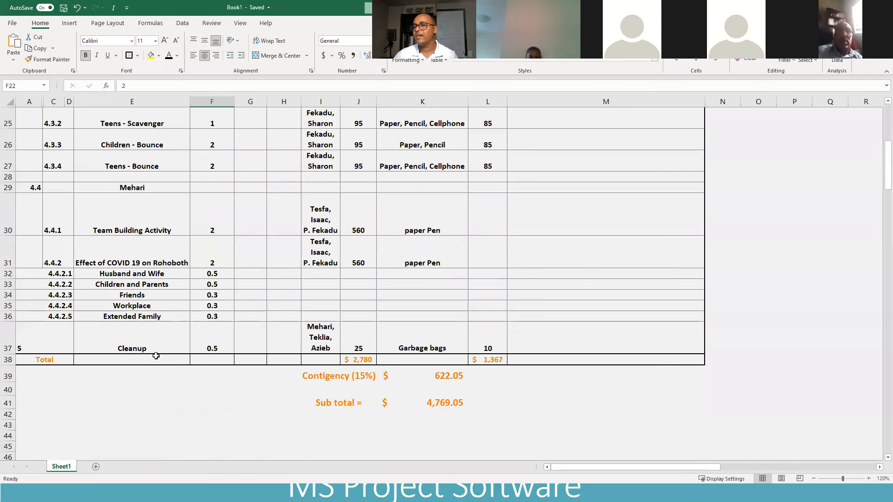
{"action": "scroll", "coordinate": [159, 354], "scroll_direction": "up", "scroll_amount": 1}
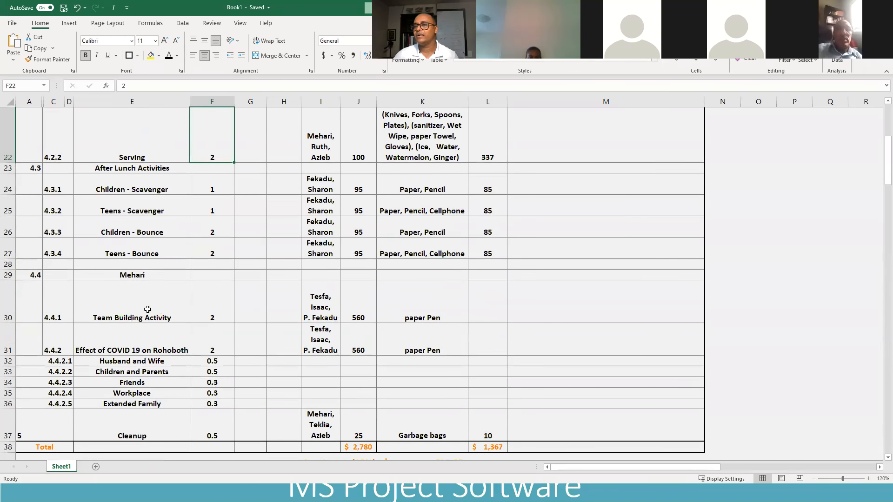
{"action": "scroll", "coordinate": [144, 307], "scroll_direction": "up", "scroll_amount": 1}
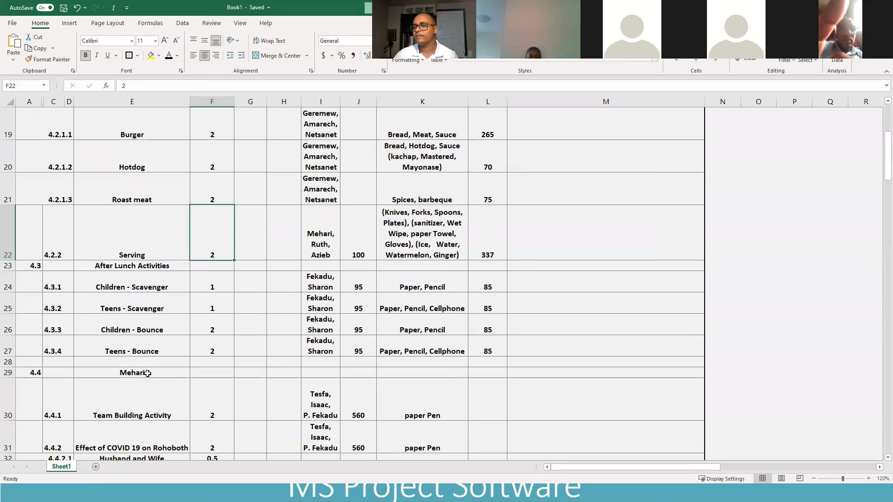
{"action": "scroll", "coordinate": [147, 374], "scroll_direction": "down", "scroll_amount": 2}
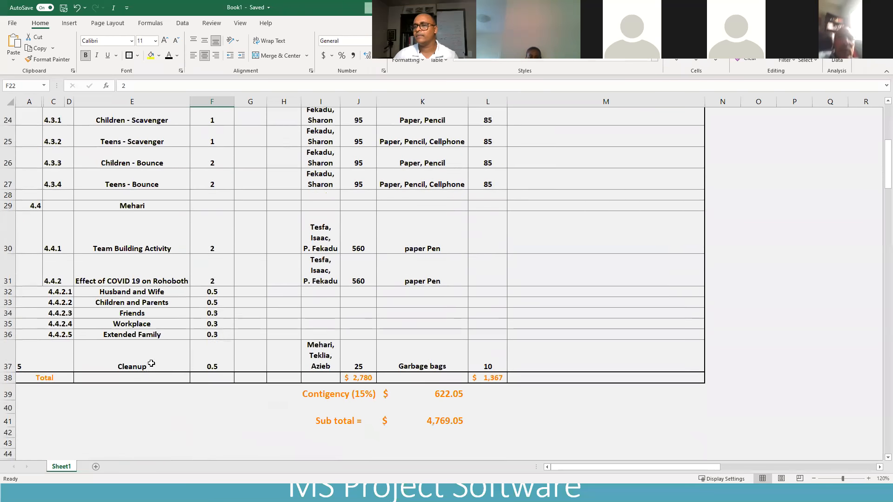
{"action": "scroll", "coordinate": [108, 228], "scroll_direction": "up", "scroll_amount": 2}
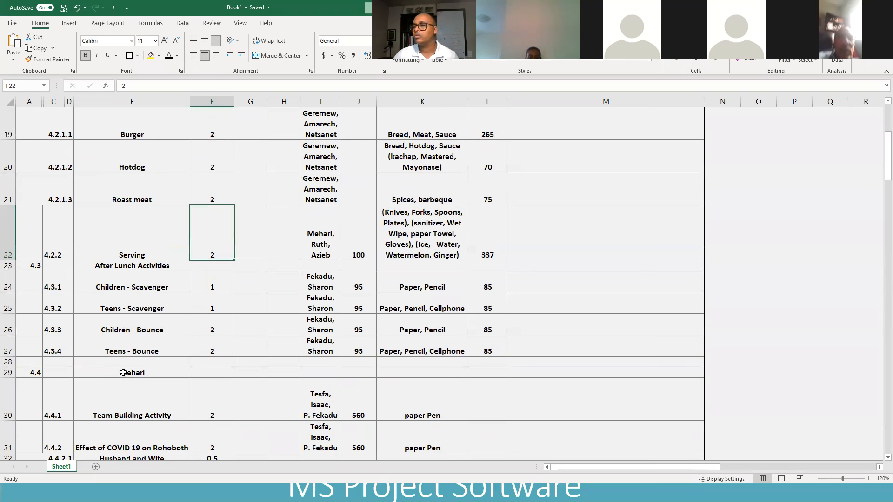
Step: Replace the name of activity 4.4 with "Adults Activities"
{"action": "left_click", "coordinate": [123, 373]}
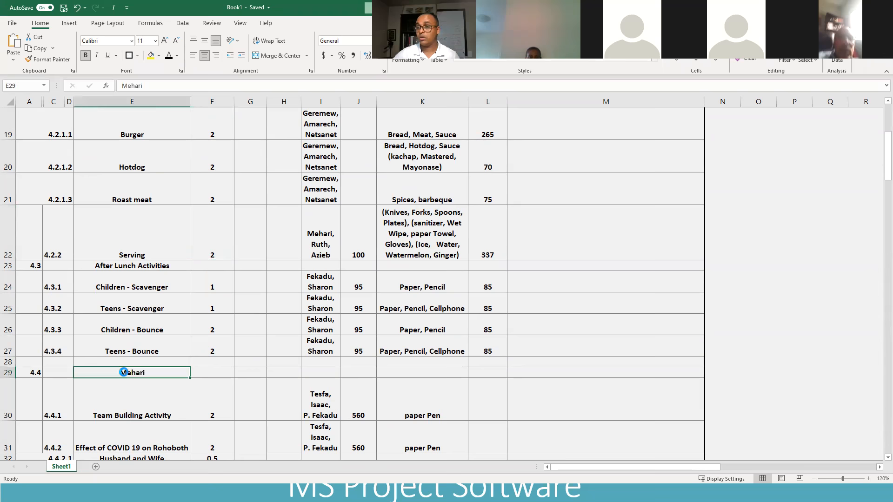
{"action": "key", "text": "Delete"}
{"action": "left_click", "coordinate": [100, 395]}
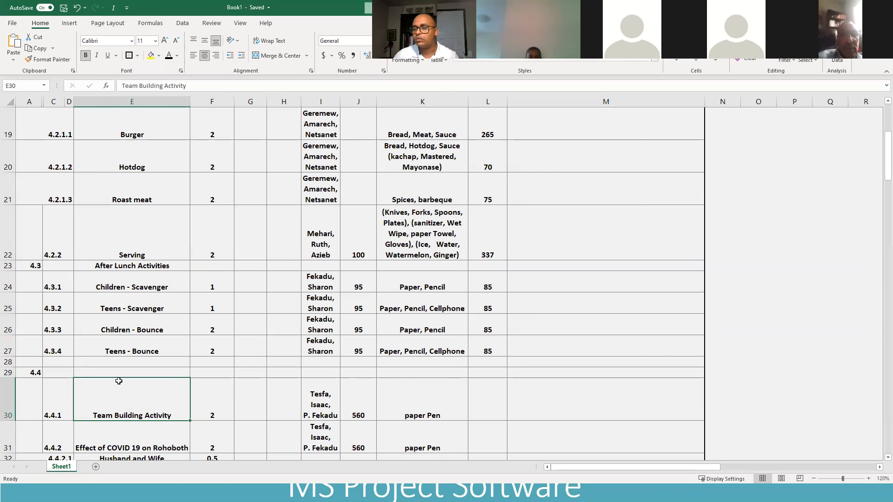
{"action": "scroll", "coordinate": [120, 379], "scroll_direction": "down", "scroll_amount": 2}
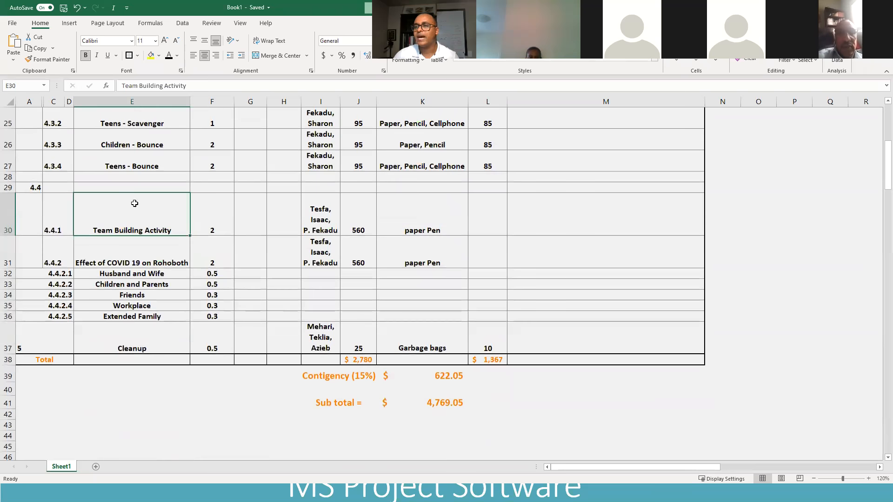
{"action": "left_click", "coordinate": [133, 187]}
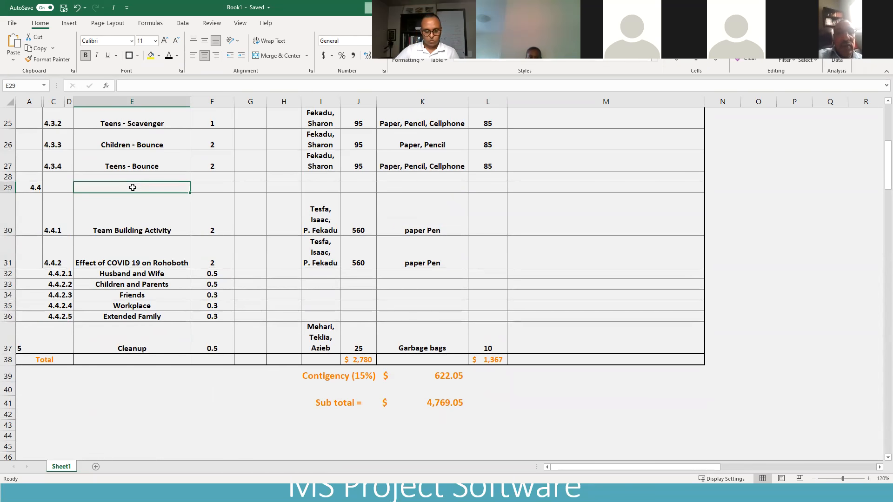
{"action": "type", "text": "Adult"}
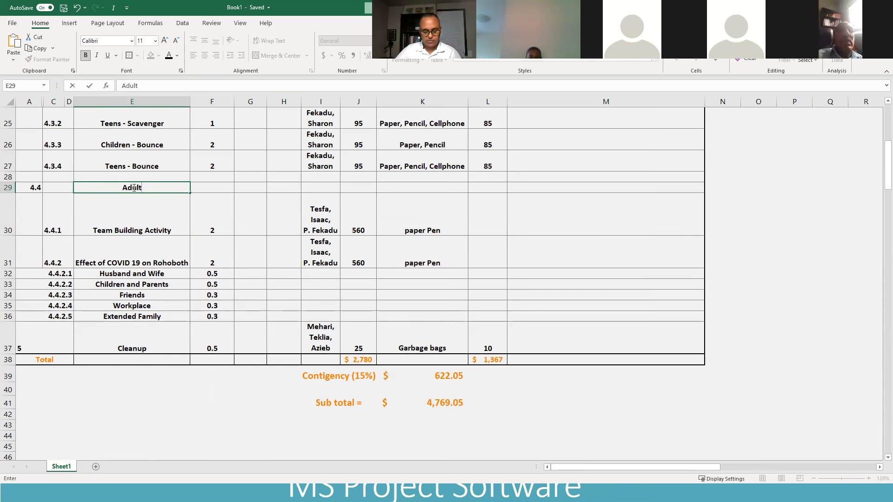
{"action": "type", "text": "s acti"}
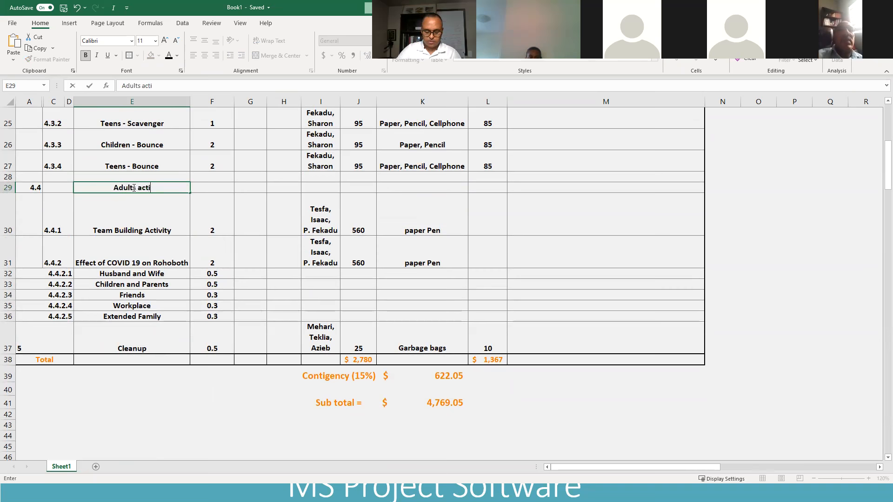
{"action": "type", "text": "vities"}
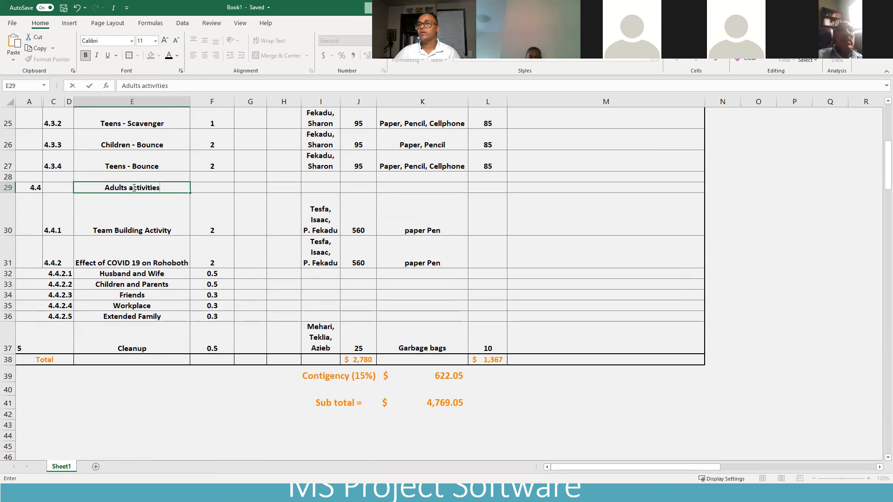
{"action": "key", "text": "BackSpace"}
{"action": "type", "text": "A"}
{"action": "left_click", "coordinate": [252, 265]}
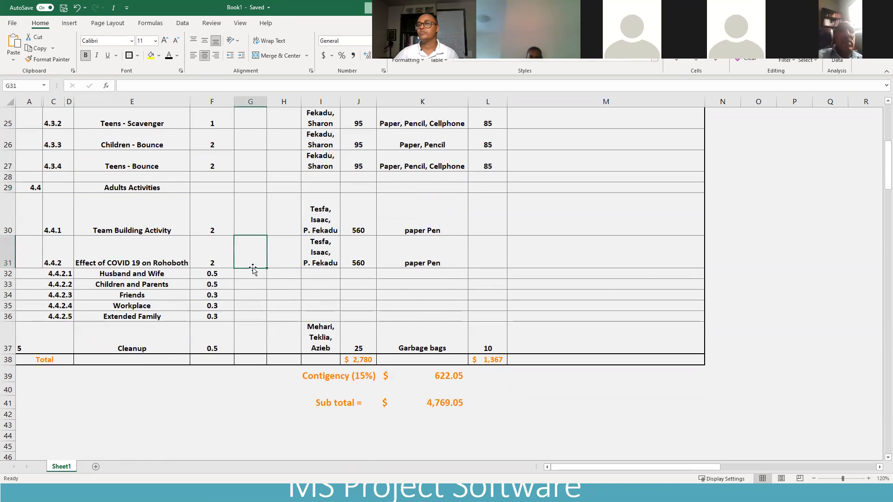
Step: Examine the durations of Team Building Activity and Effect of COVID 19 on Rohoboth, the contingency and subtotal, and the beginning of the plan
{"action": "left_click", "coordinate": [141, 230]}
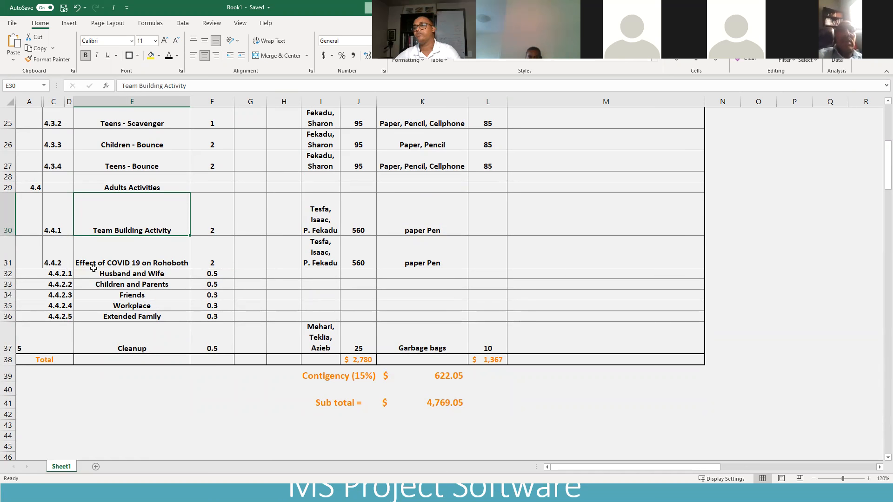
{"action": "left_click", "coordinate": [219, 263]}
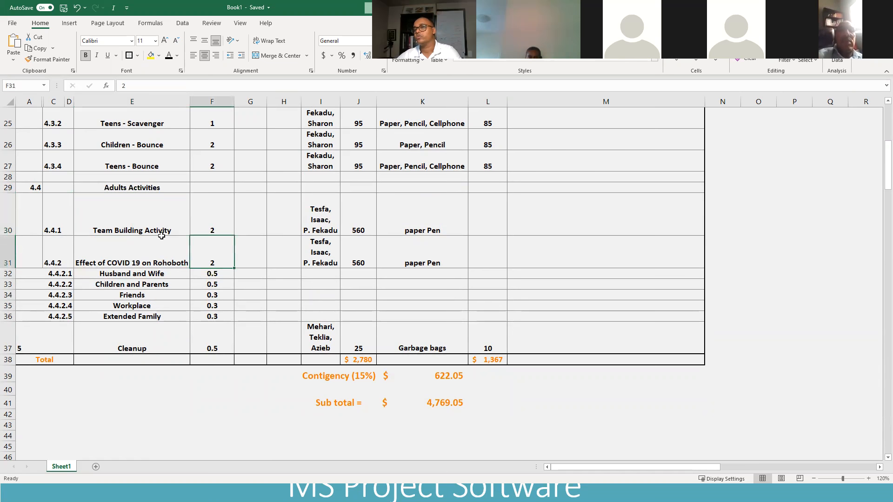
{"action": "left_click", "coordinate": [219, 227]}
{"action": "left_click", "coordinate": [224, 259]}
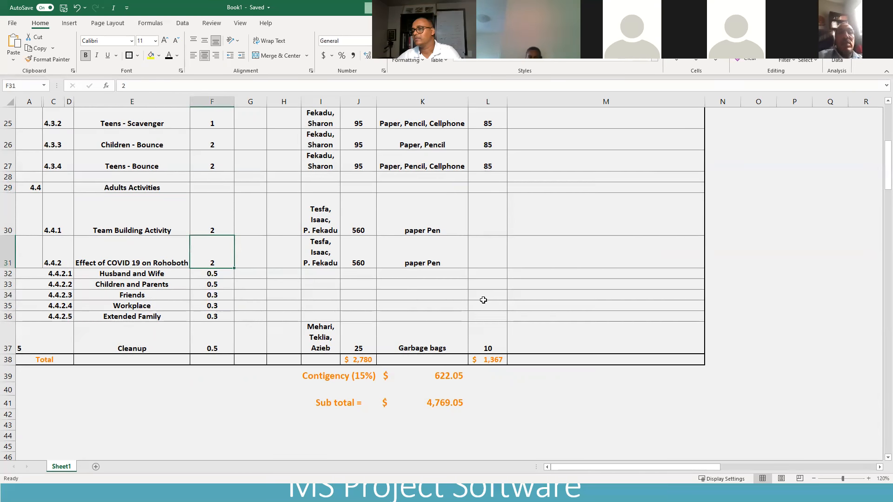
{"action": "scroll", "coordinate": [479, 305], "scroll_direction": "down", "scroll_amount": 2}
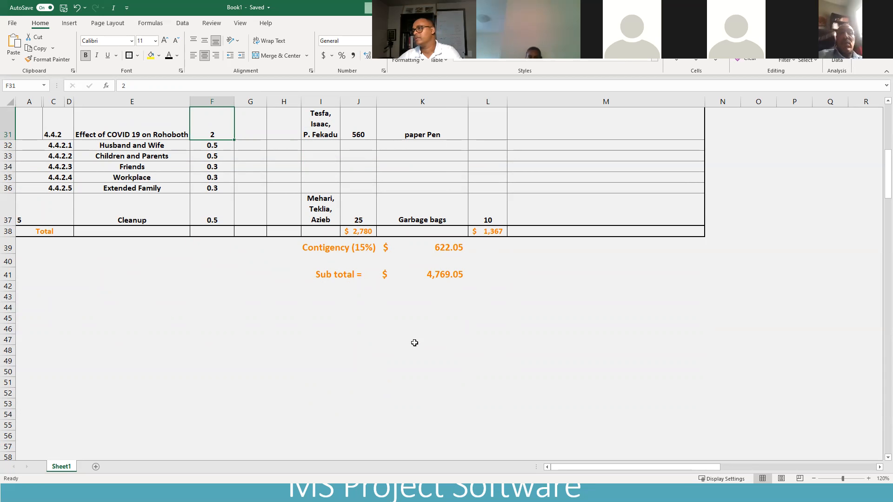
{"action": "scroll", "coordinate": [415, 343], "scroll_direction": "up", "scroll_amount": 1}
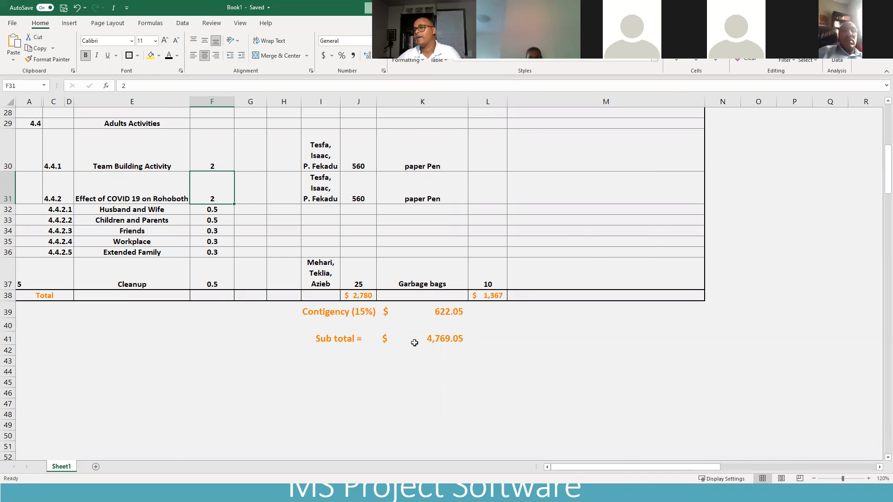
{"action": "scroll", "coordinate": [242, 375], "scroll_direction": "up", "scroll_amount": 1}
{"action": "scroll", "coordinate": [242, 374], "scroll_direction": "up", "scroll_amount": 8}
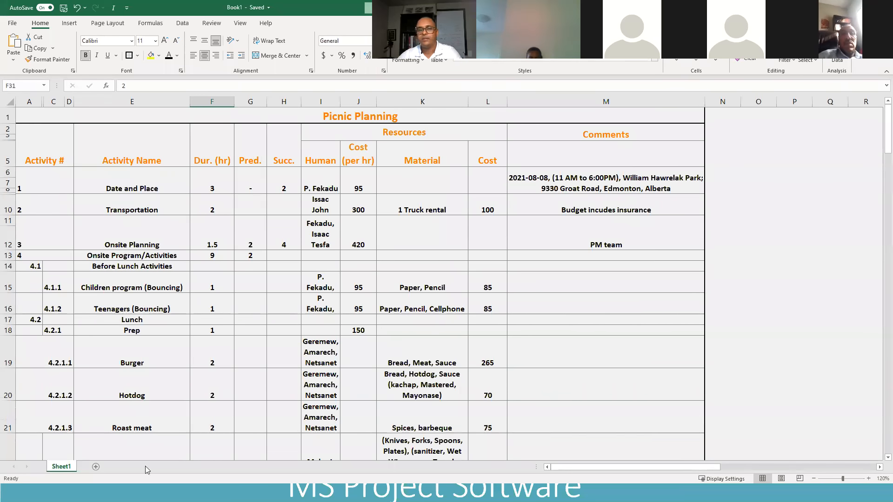
Step: Switch to the Picnic Planning schedule in Microsoft Project, apply the Gantt Chart view and show the task commands
{"action": "left_click", "coordinate": [146, 493]}
{"action": "left_click", "coordinate": [261, 493]}
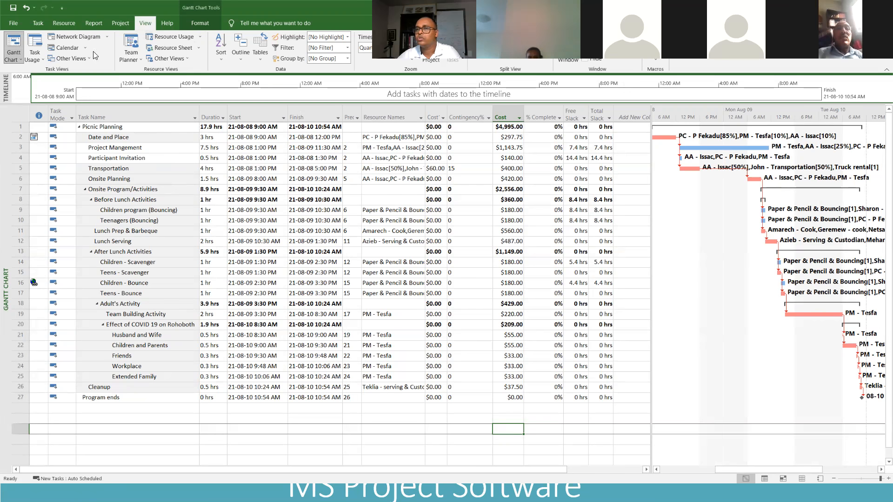
{"action": "left_click", "coordinate": [14, 44]}
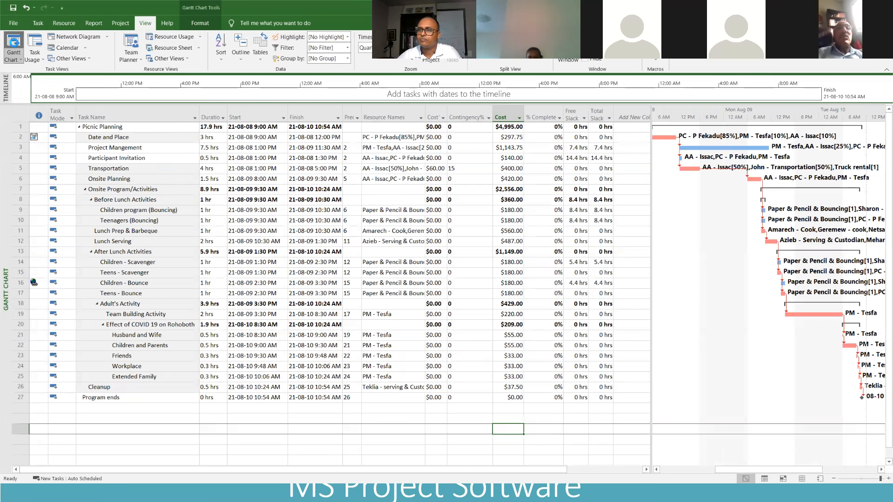
{"action": "left_click", "coordinate": [14, 55]}
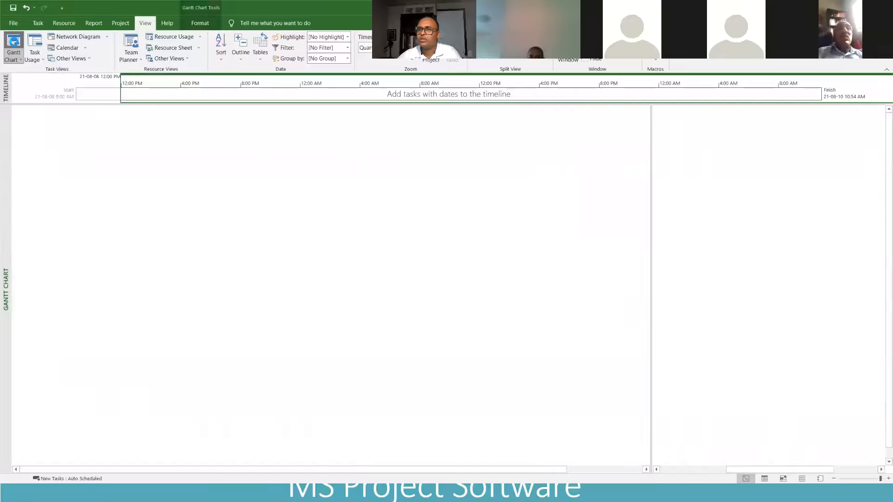
{"action": "left_click", "coordinate": [21, 60]}
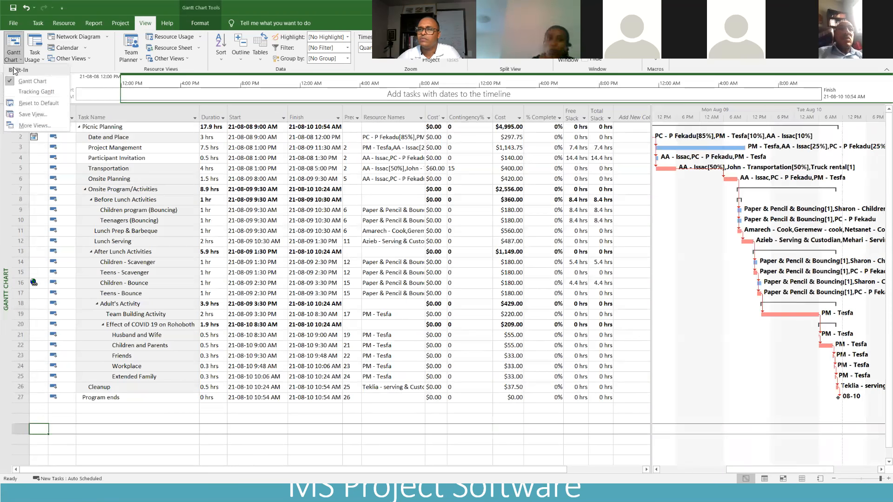
{"action": "left_click", "coordinate": [11, 43]}
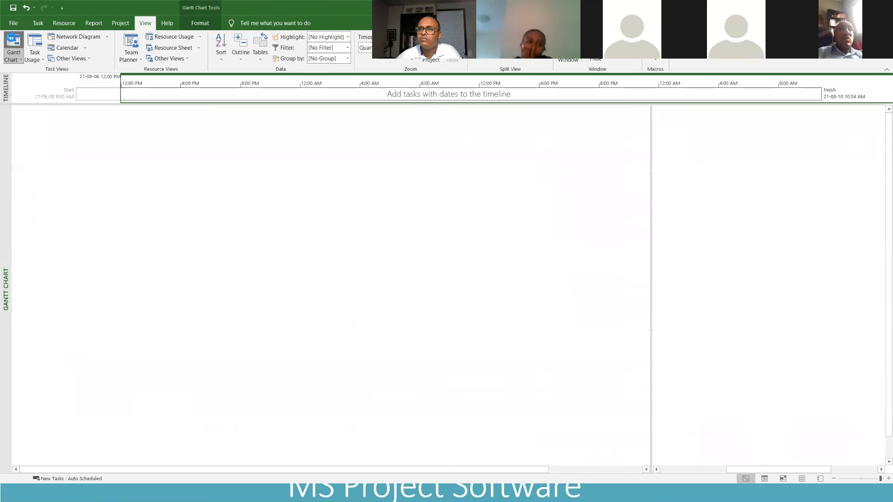
{"action": "left_click", "coordinate": [11, 42]}
{"action": "left_click", "coordinate": [38, 23]}
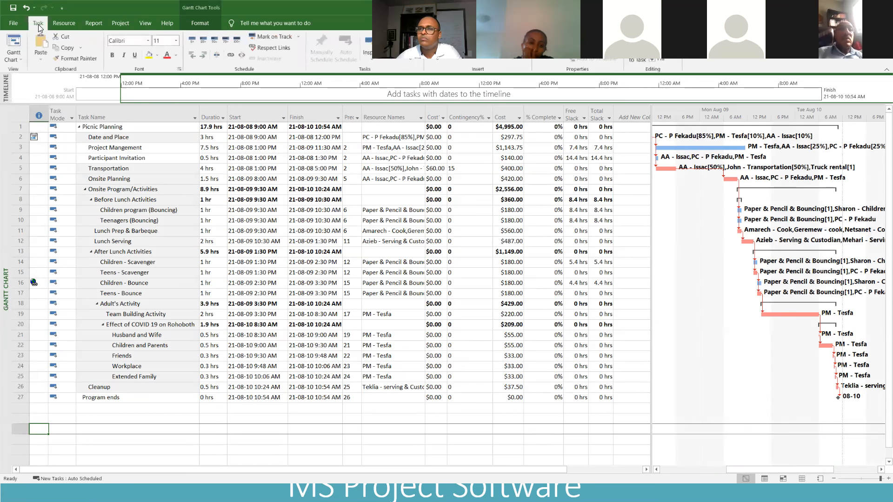
Step: Switch to the Resource Sheet view and examine the work and material resources with their standard rates
{"action": "left_click", "coordinate": [21, 60]}
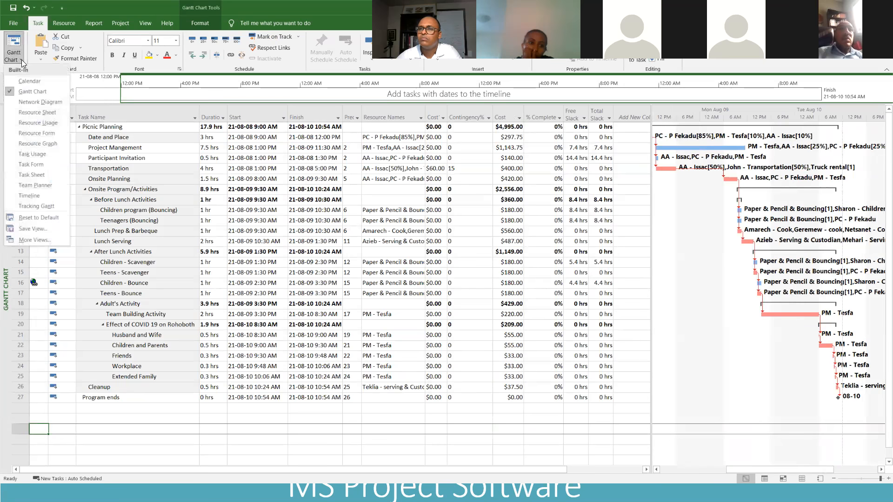
{"action": "left_click", "coordinate": [31, 113]}
{"action": "left_click", "coordinate": [204, 376]}
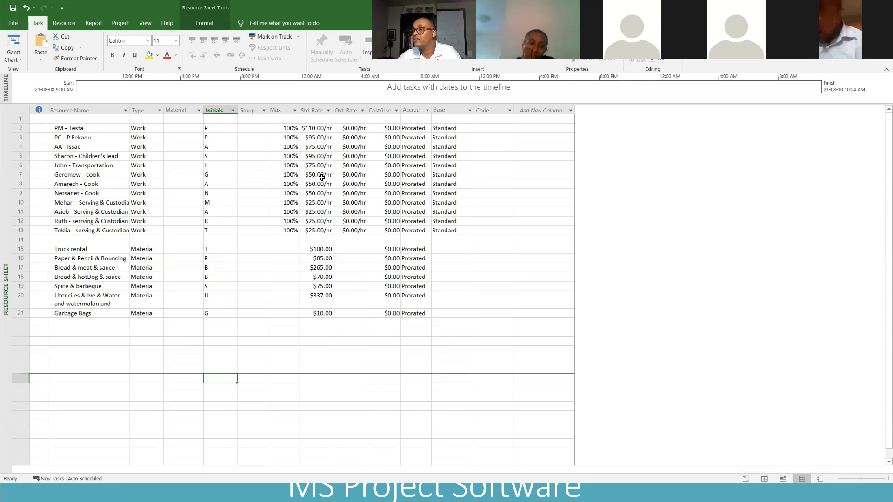
{"action": "left_click", "coordinate": [319, 129]}
{"action": "left_click", "coordinate": [508, 230]}
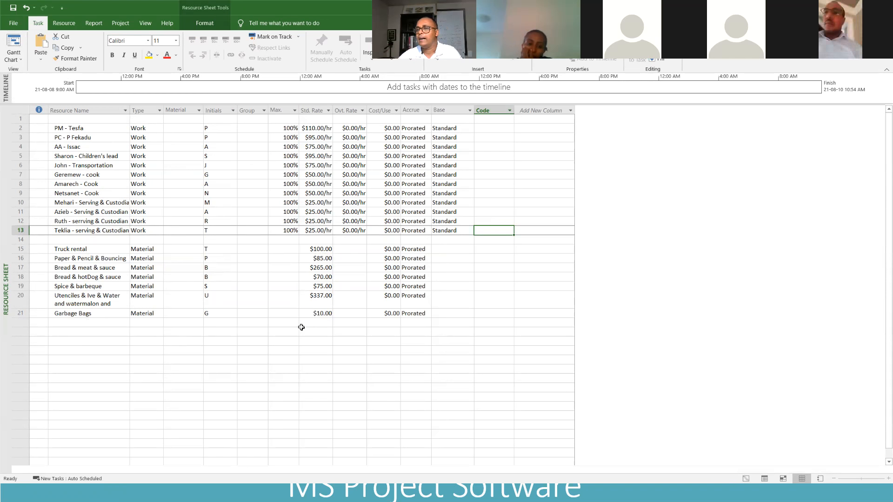
Step: Open the Resource Overview report to examine the work status of all resources
{"action": "left_click", "coordinate": [67, 24]}
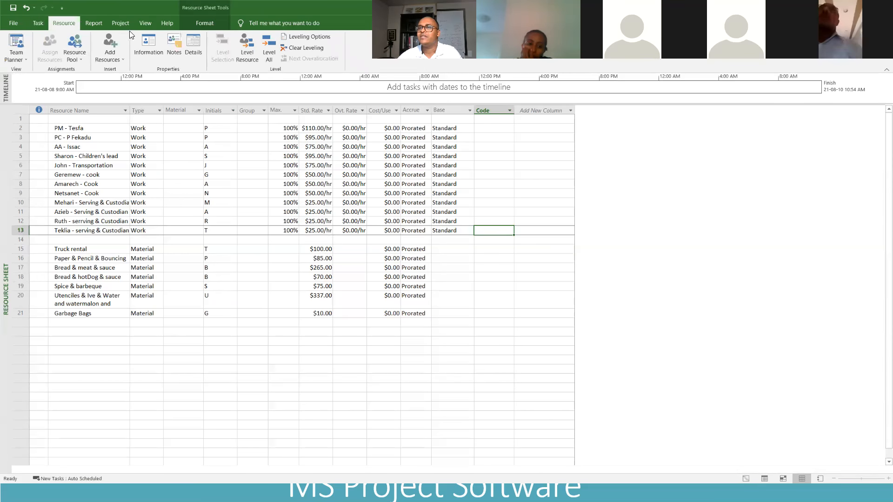
{"action": "left_click", "coordinate": [98, 24]}
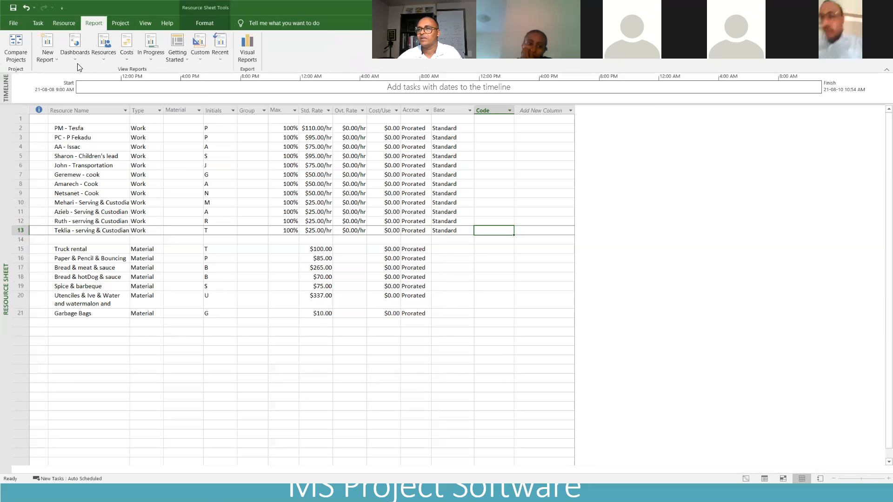
{"action": "left_click", "coordinate": [101, 59]}
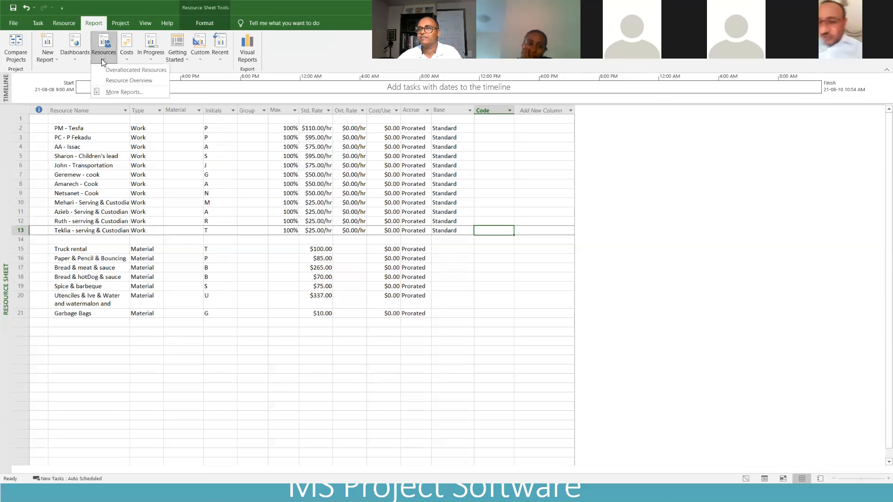
{"action": "left_click", "coordinate": [118, 80]}
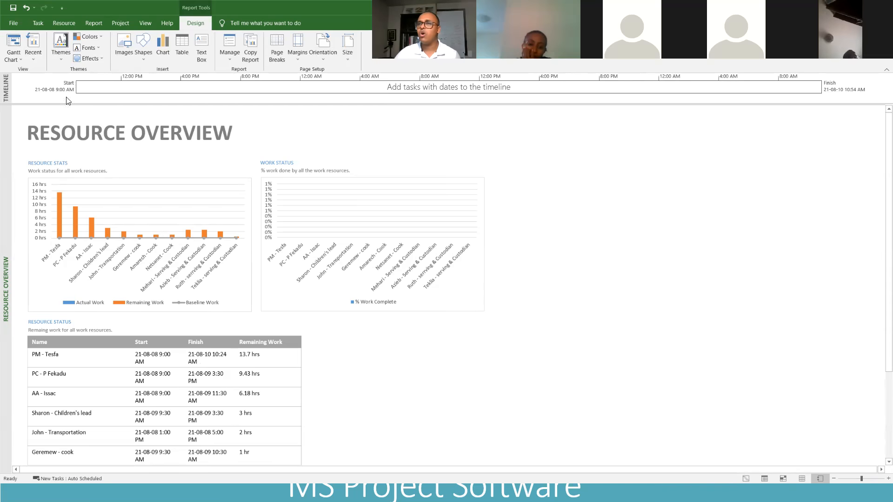
Step: Open the Cost Overruns report to examine task and resource cost variance
{"action": "left_click", "coordinate": [99, 23]}
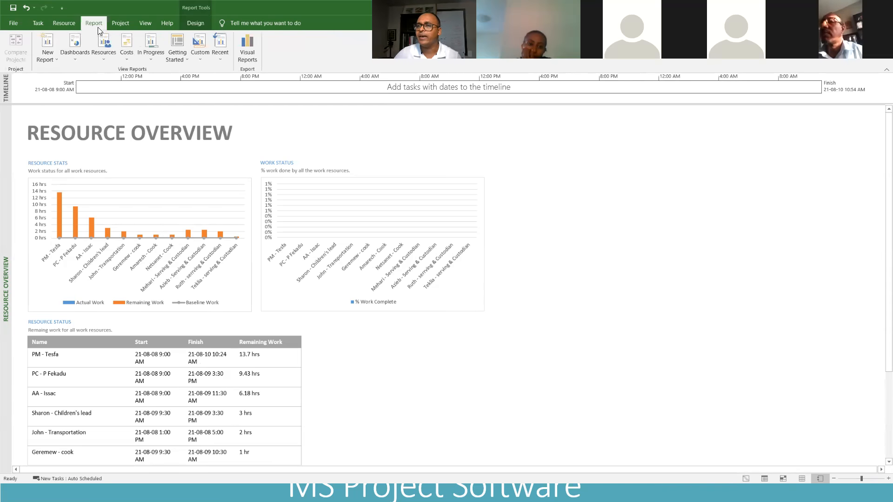
{"action": "left_click", "coordinate": [125, 45]}
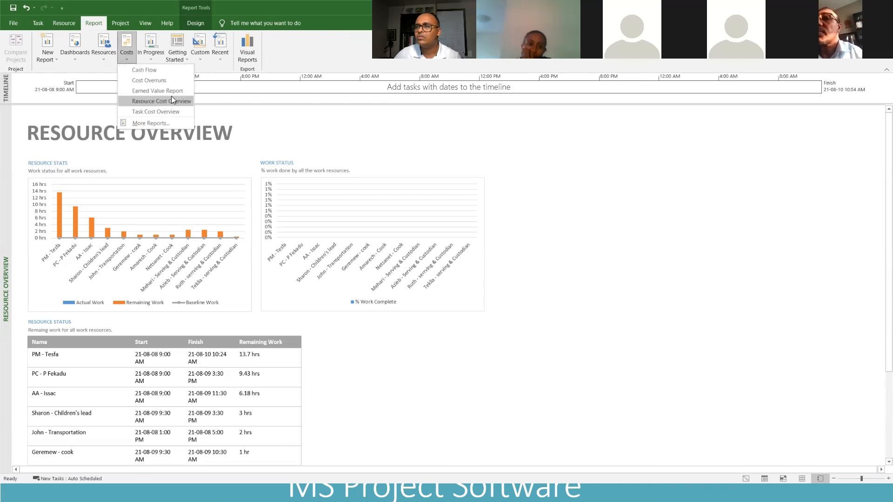
{"action": "left_click", "coordinate": [165, 79]}
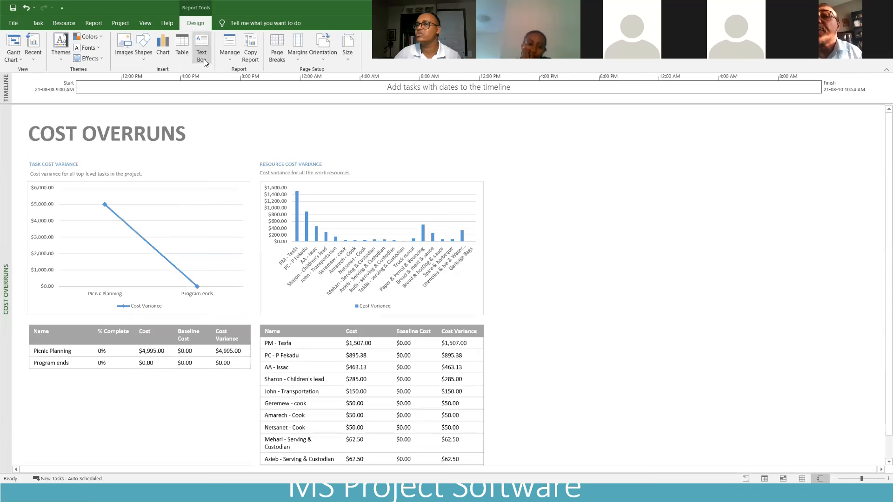
Step: Return to the Gantt Chart view and set the Date and Place task to 100% complete
{"action": "left_click", "coordinate": [38, 26]}
{"action": "left_click", "coordinate": [14, 44]}
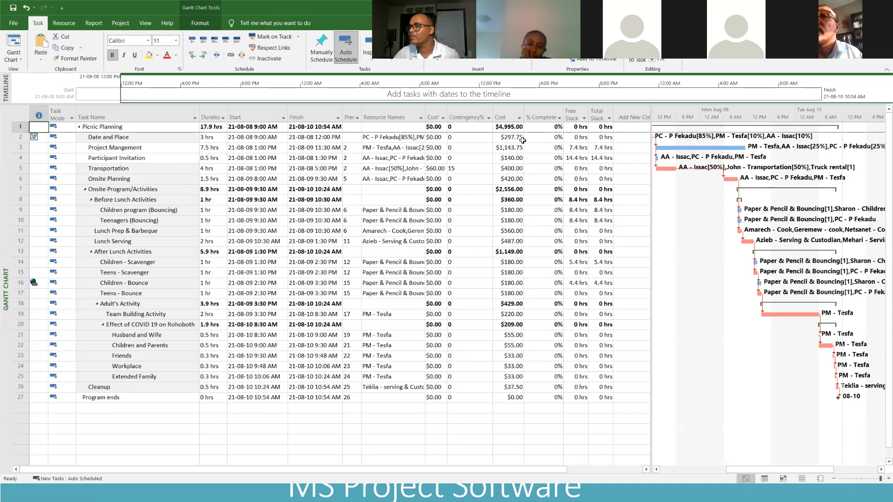
{"action": "left_click", "coordinate": [550, 139]}
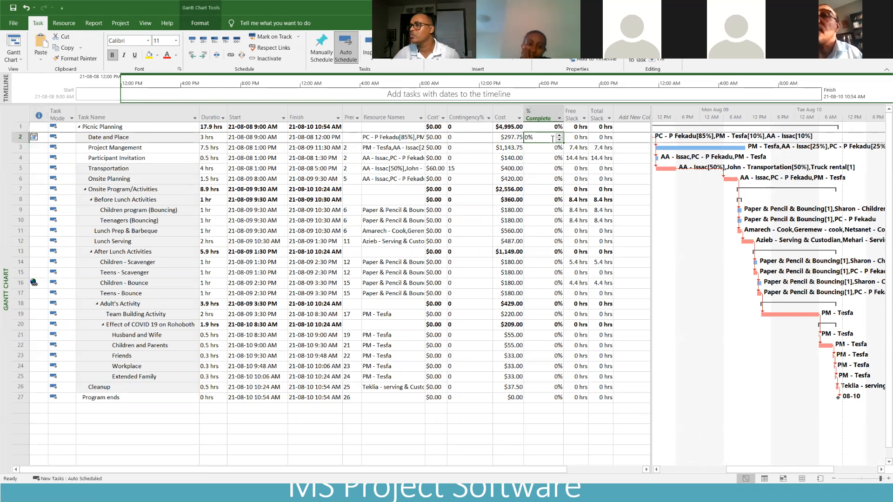
{"action": "type", "text": "100"}
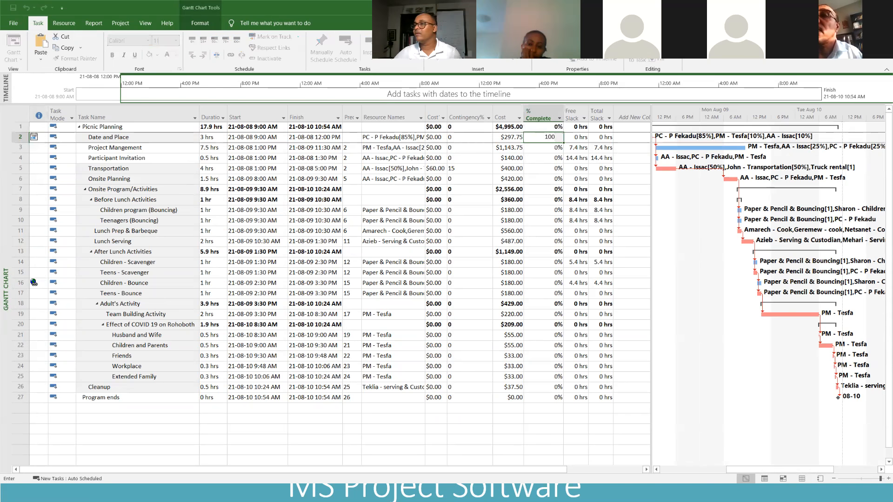
{"action": "left_click", "coordinate": [636, 239]}
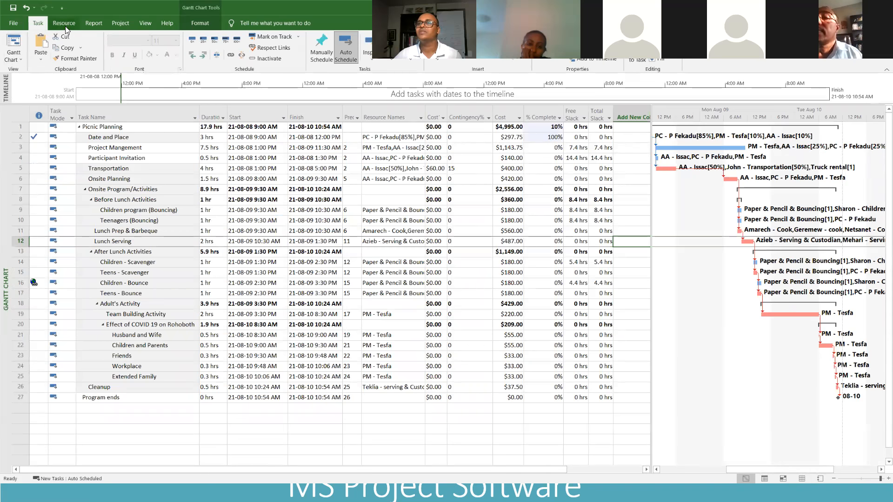
Step: Open the Resource Cost Overview report and examine its cost status, cost distribution and cost details for all work resources
{"action": "left_click", "coordinate": [92, 24]}
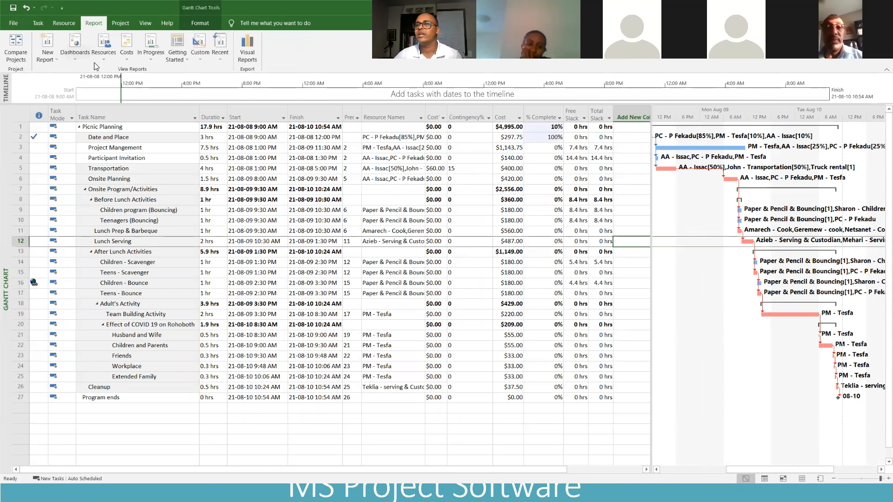
{"action": "left_click", "coordinate": [127, 62]}
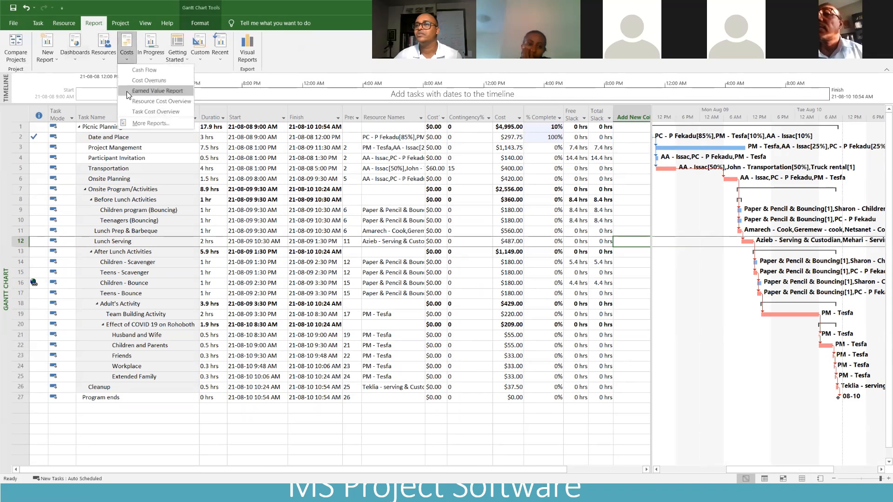
{"action": "left_click", "coordinate": [180, 100]}
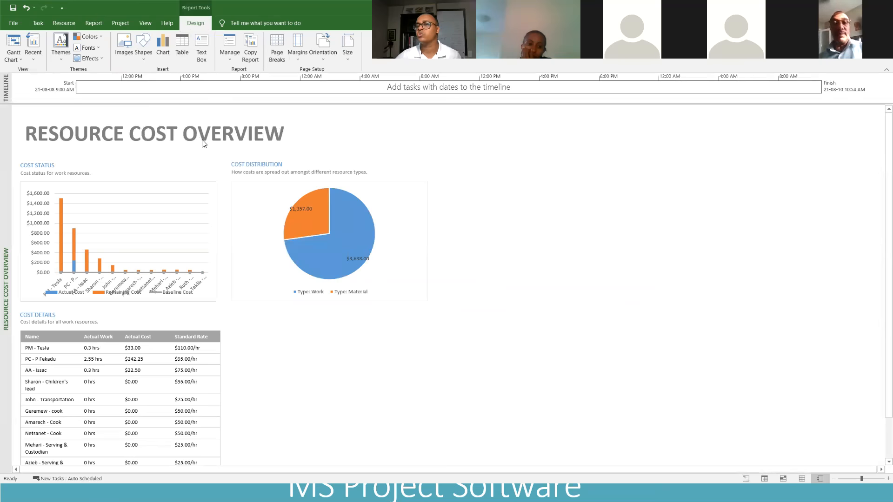
{"action": "scroll", "coordinate": [269, 416], "scroll_direction": "down", "scroll_amount": 1}
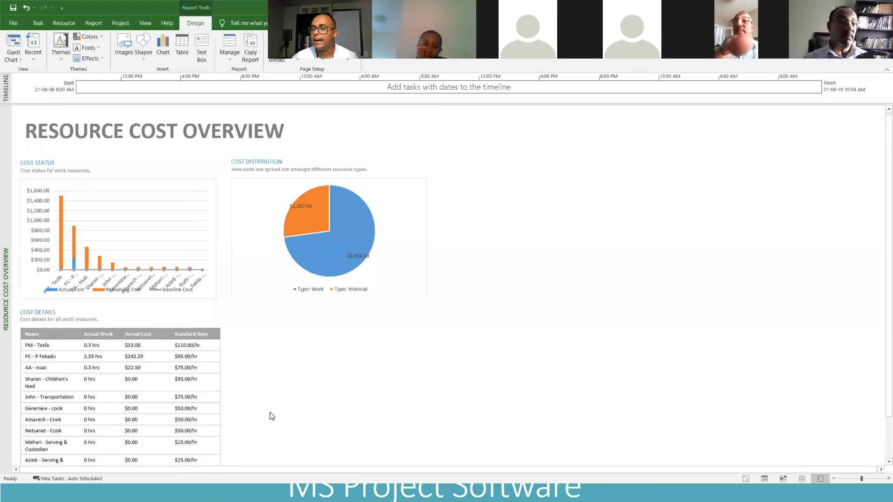
{"action": "scroll", "coordinate": [220, 426], "scroll_direction": "down", "scroll_amount": 4}
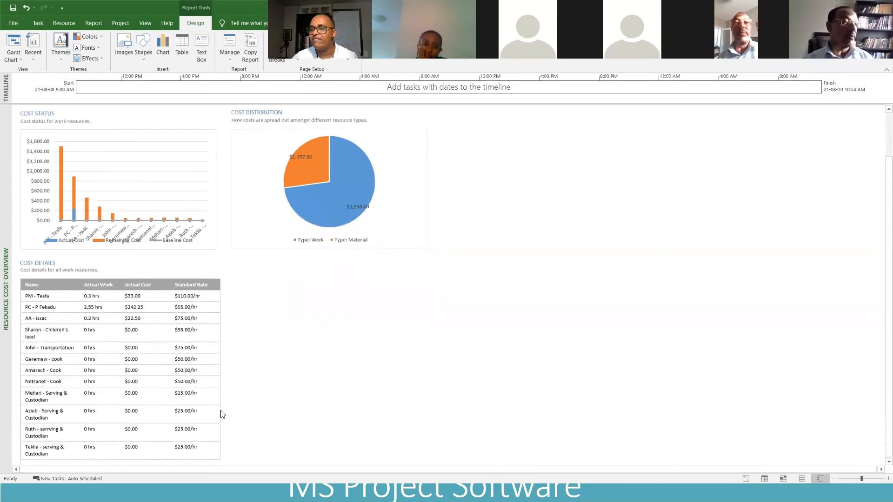
{"action": "scroll", "coordinate": [221, 410], "scroll_direction": "down", "scroll_amount": 2}
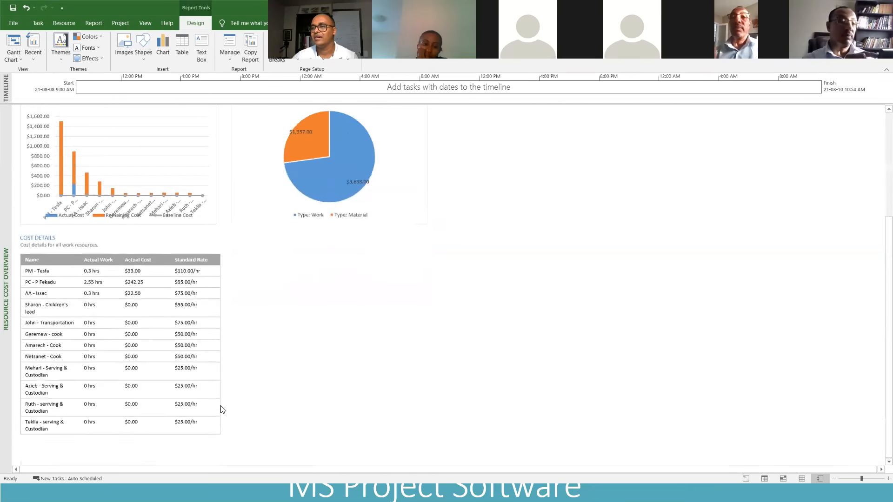
{"action": "scroll", "coordinate": [222, 409], "scroll_direction": "up", "scroll_amount": 2}
{"action": "scroll", "coordinate": [281, 198], "scroll_direction": "up", "scroll_amount": 2}
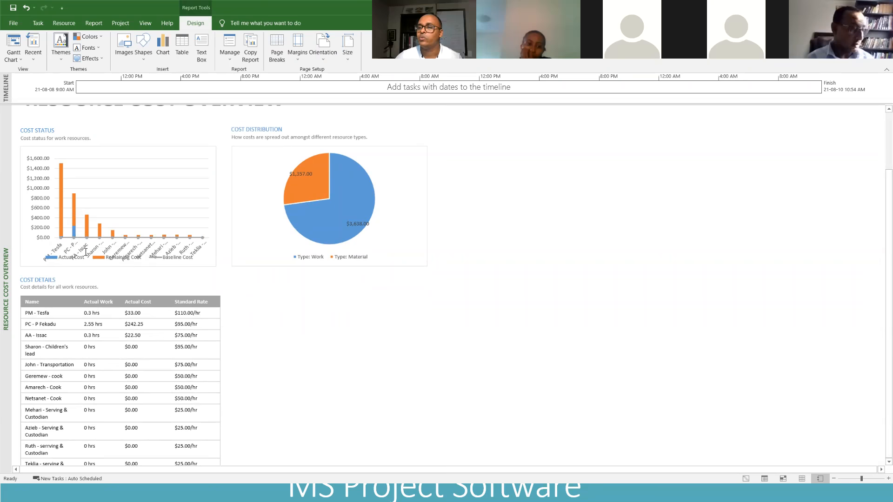
{"action": "scroll", "coordinate": [99, 260], "scroll_direction": "down", "scroll_amount": 2}
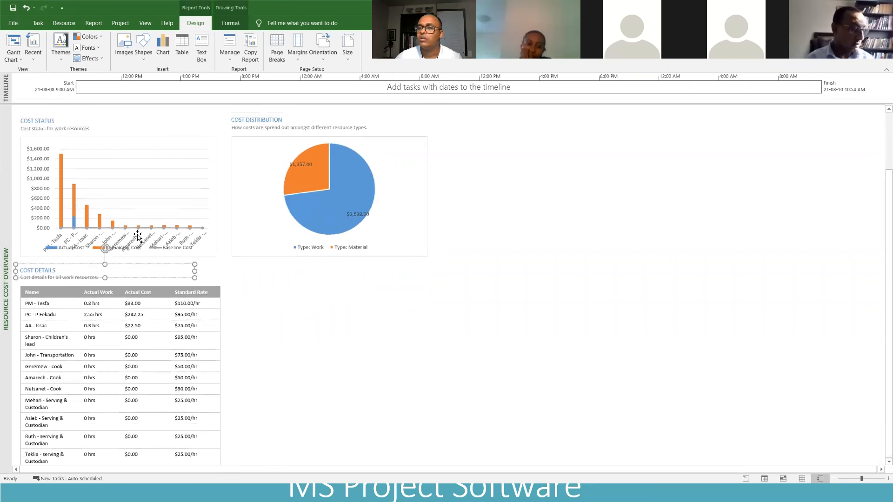
{"action": "scroll", "coordinate": [137, 247], "scroll_direction": "up", "scroll_amount": 2}
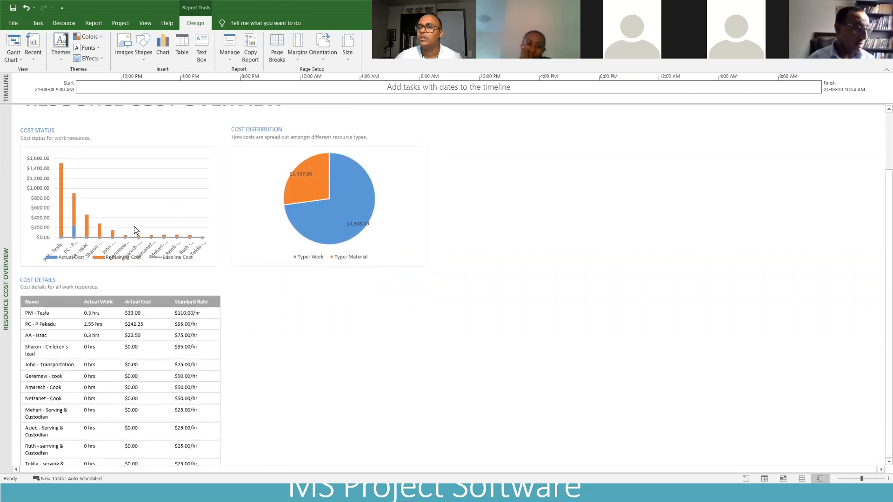
Step: Shift the plot area within the Cost Status chart slightly and move the Cost Details table slightly closer to the chart
{"action": "left_click", "coordinate": [135, 231]}
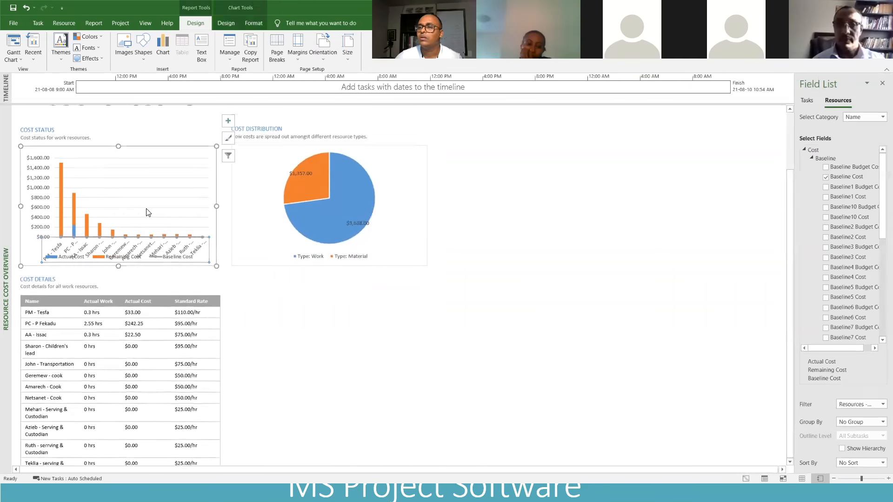
{"action": "scroll", "coordinate": [142, 178], "scroll_direction": "down", "scroll_amount": 2}
{"action": "scroll", "coordinate": [141, 175], "scroll_direction": "up", "scroll_amount": 2}
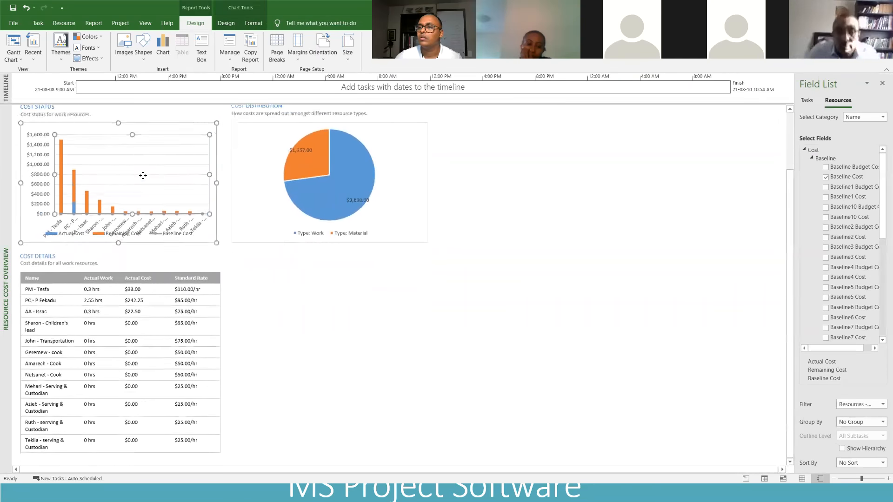
{"action": "left_click_drag", "start_coordinate": [142, 175], "coordinate": [145, 174]}
{"action": "scroll", "coordinate": [146, 173], "scroll_direction": "down", "scroll_amount": 2}
{"action": "scroll", "coordinate": [145, 173], "scroll_direction": "up", "scroll_amount": 2}
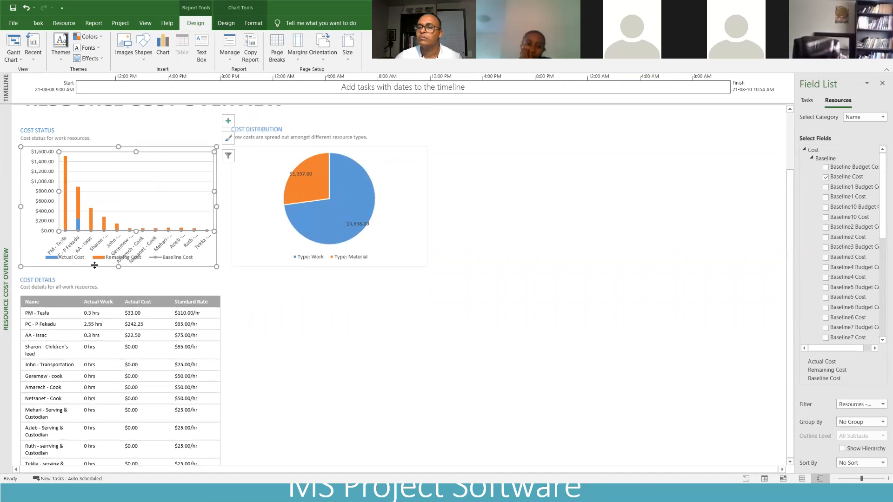
{"action": "left_click_drag", "start_coordinate": [94, 265], "coordinate": [98, 248]}
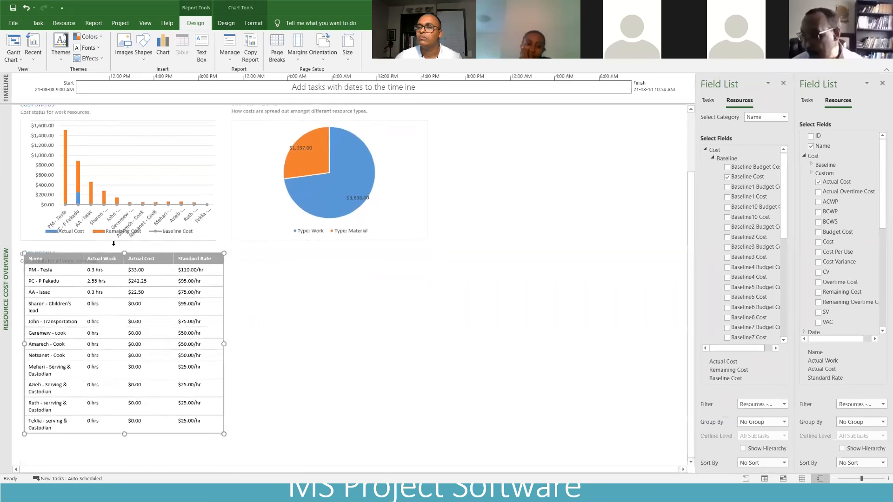
Step: Open the Earned Value Report to examine the project's EAC, ACWP and BCWP figures
{"action": "left_click", "coordinate": [94, 23]}
{"action": "left_click", "coordinate": [127, 60]}
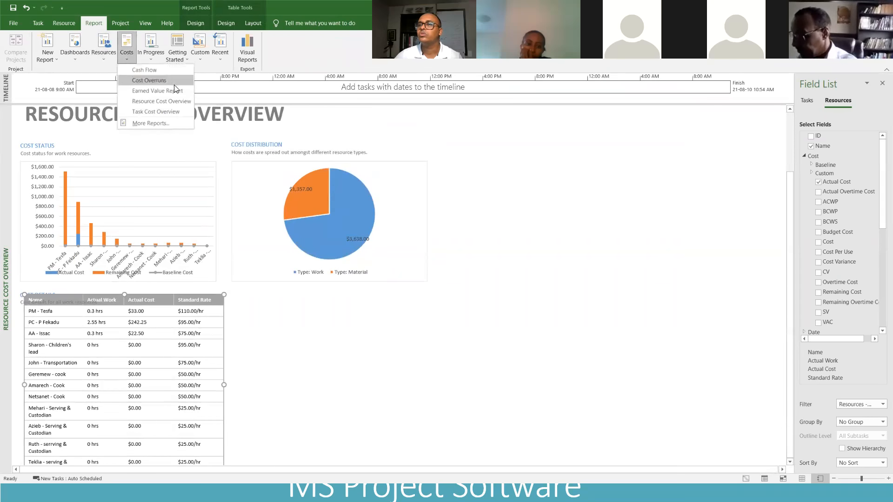
{"action": "left_click", "coordinate": [166, 91]}
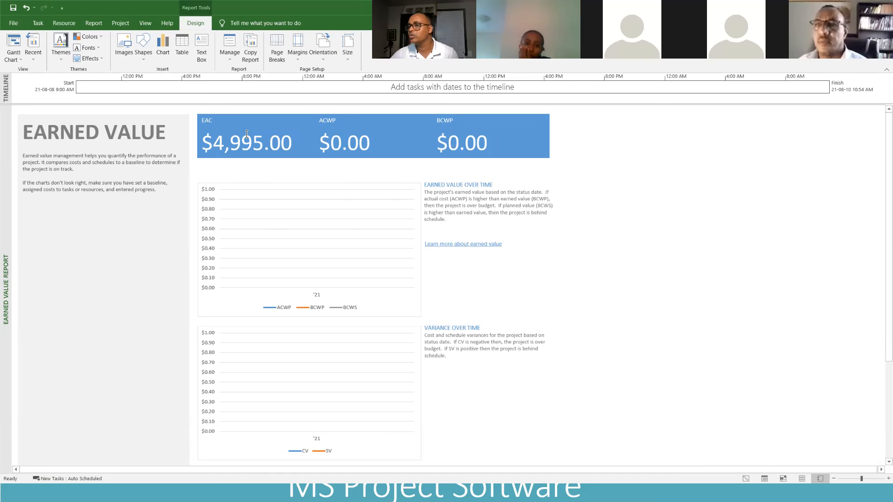
Step: Return to the Gantt Chart view and set the Participant Invitation task to 100% complete
{"action": "left_click", "coordinate": [17, 54]}
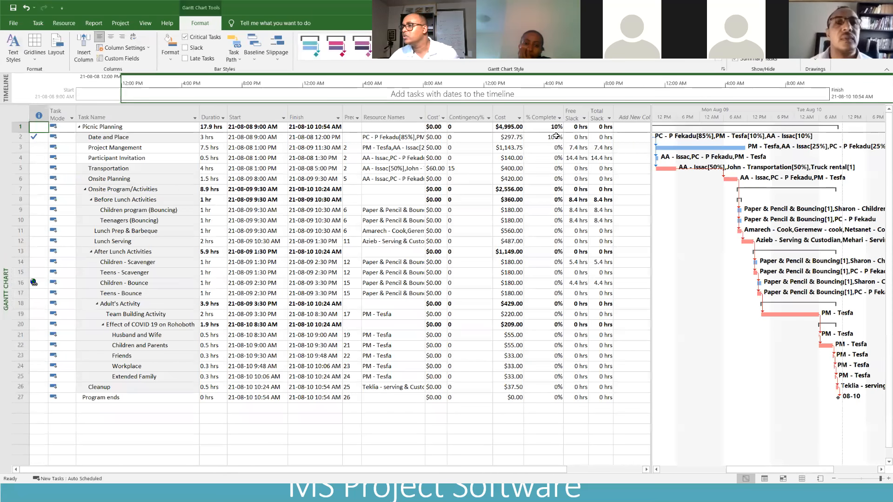
{"action": "left_click", "coordinate": [552, 158]}
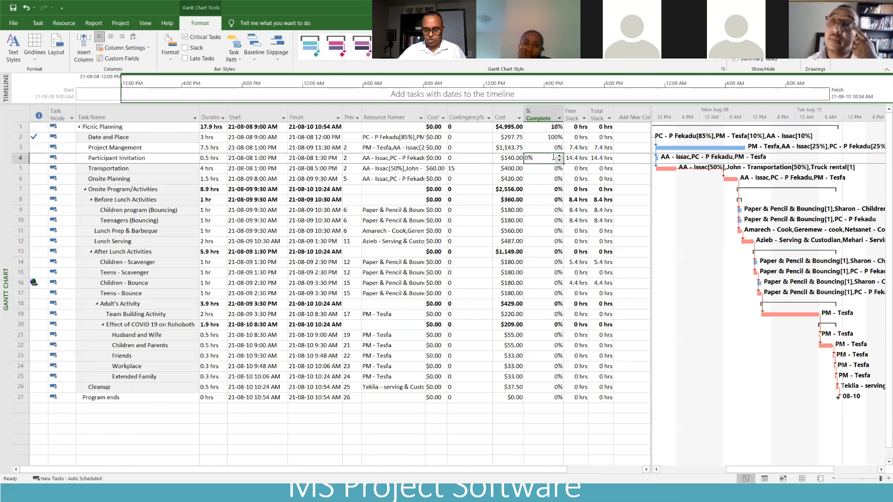
{"action": "type", "text": "10"}
{"action": "left_click", "coordinate": [540, 242]}
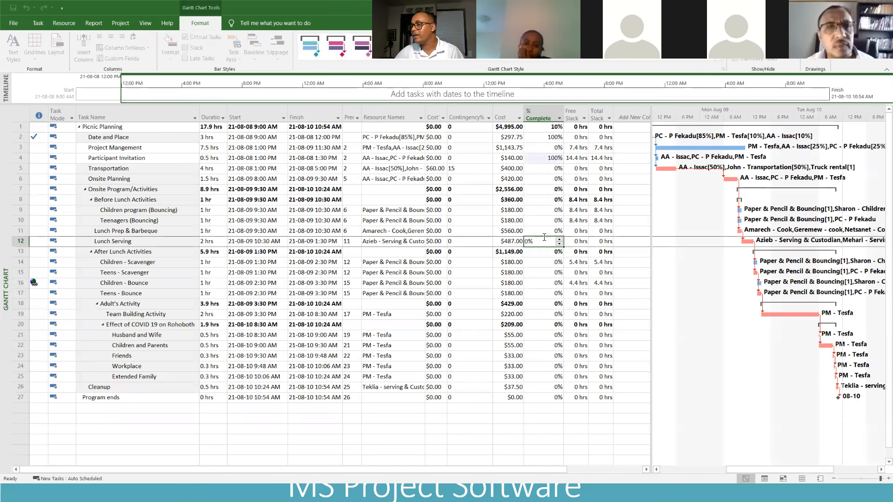
Step: Set percent complete to 60% for Lunch Prep & Barbeque, 20% for Children - Bounce and 25% for Children and Parents
{"action": "left_click", "coordinate": [548, 229]}
{"action": "type", "text": "60"}
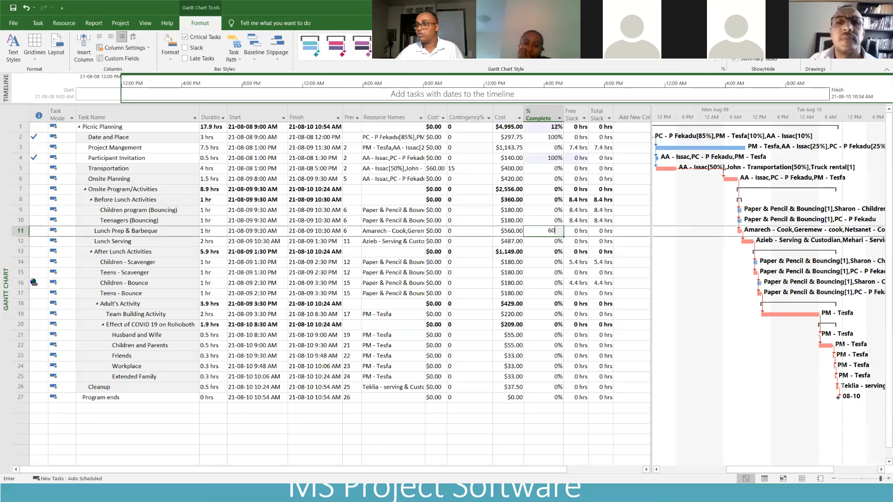
{"action": "left_click", "coordinate": [548, 279]}
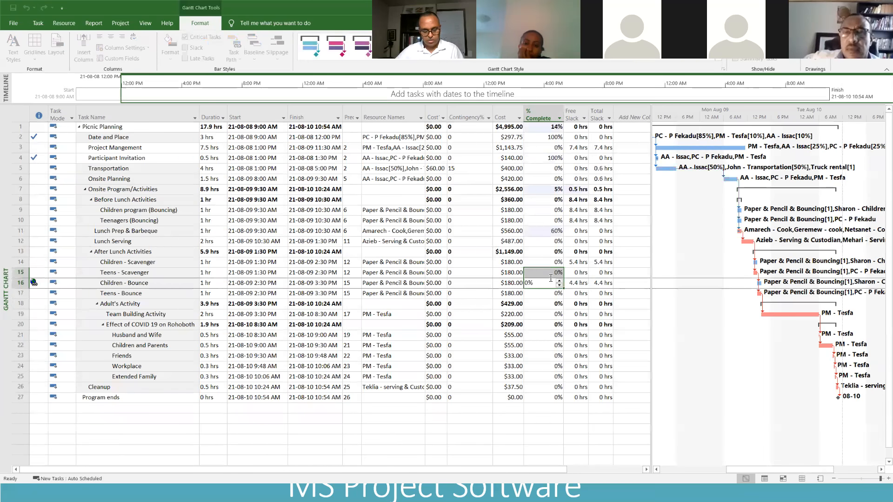
{"action": "type", "text": "20"}
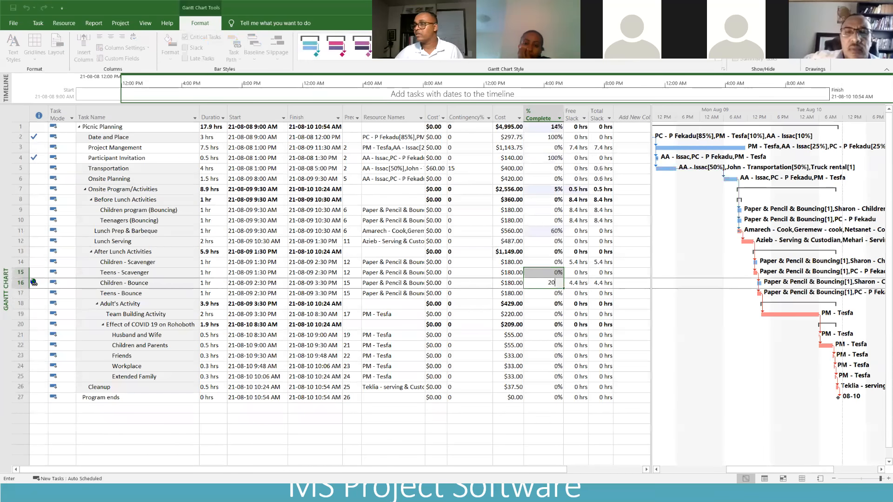
{"action": "left_click", "coordinate": [556, 345]}
{"action": "type", "text": "25"}
Step: Mark the Workplace and Cleanup tasks as 100% complete
{"action": "left_click", "coordinate": [556, 366]}
{"action": "type", "text": "100"}
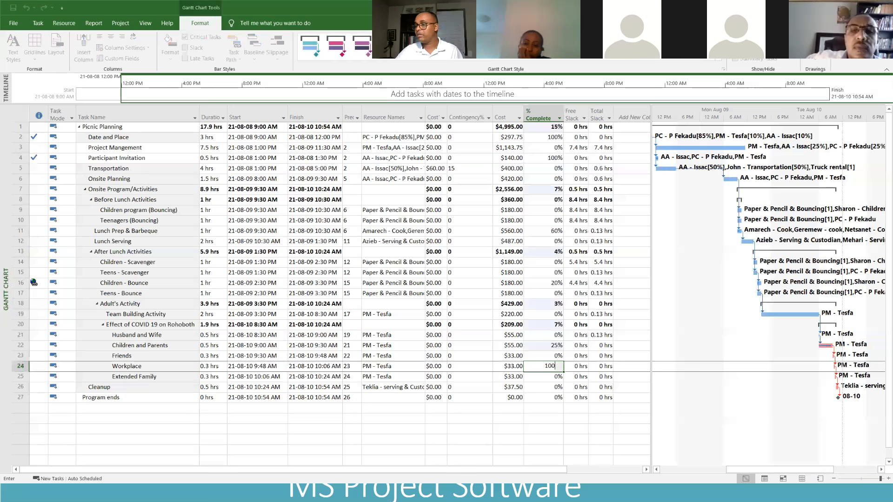
{"action": "left_click", "coordinate": [562, 426]}
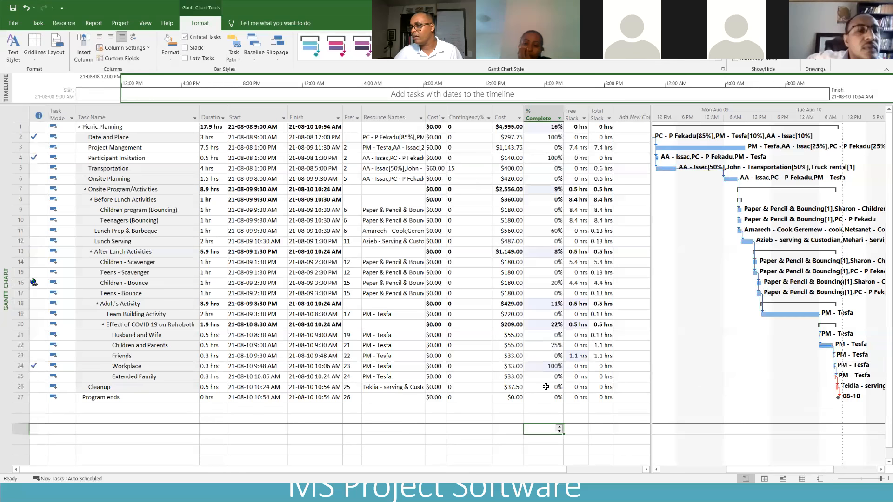
{"action": "left_click", "coordinate": [548, 386]}
{"action": "type", "text": "100"}
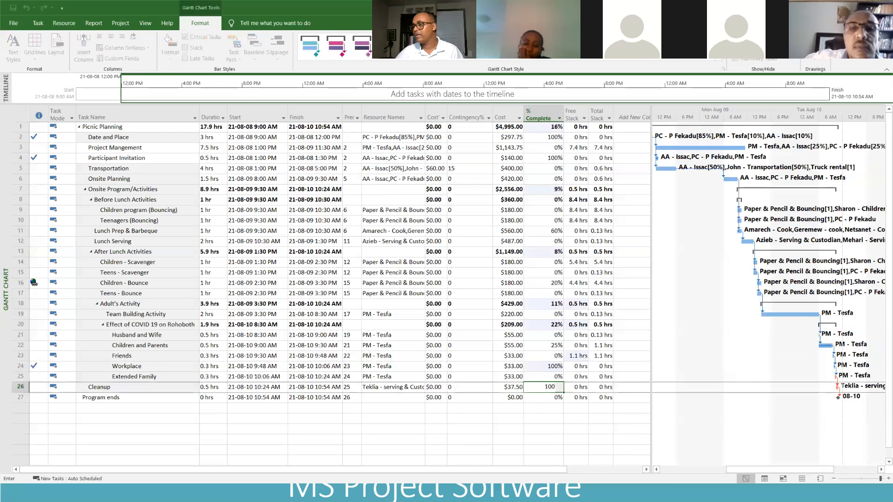
{"action": "left_click", "coordinate": [538, 417]}
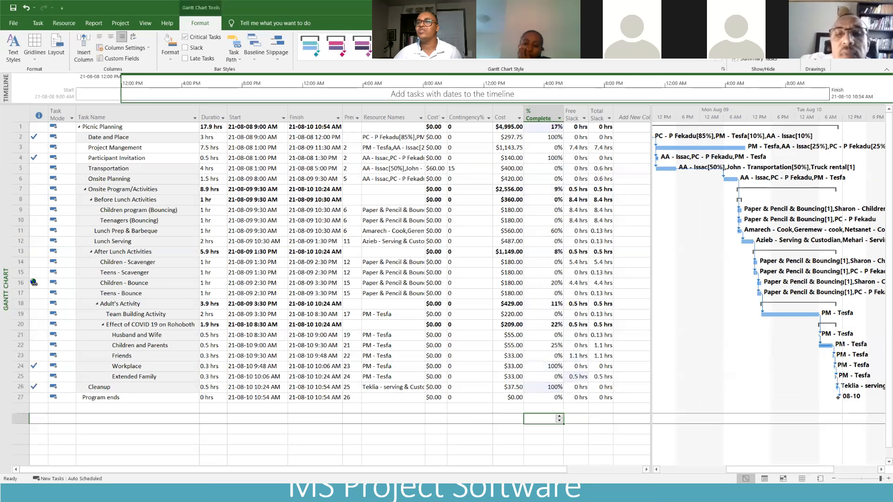
Step: Check the Earned Value Report for the recorded progress and return to the Gantt Chart view
{"action": "left_click", "coordinate": [94, 25]}
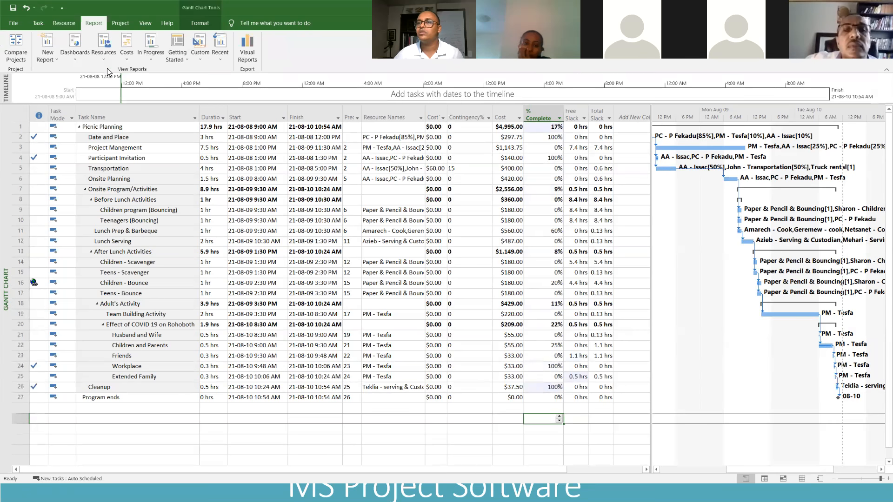
{"action": "left_click", "coordinate": [130, 43]}
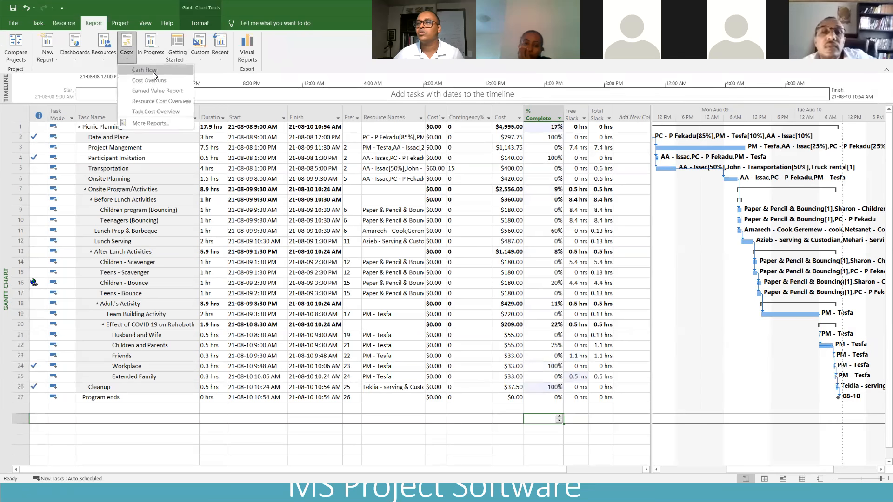
{"action": "left_click", "coordinate": [157, 91]}
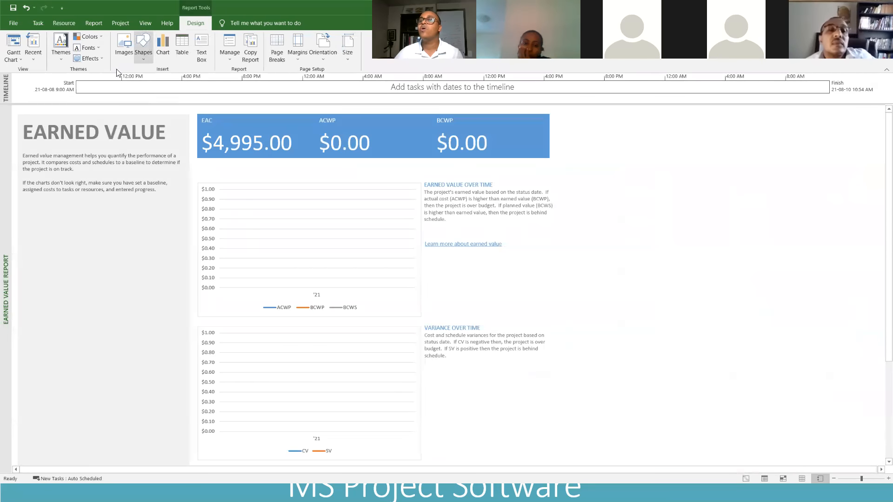
{"action": "left_click", "coordinate": [13, 49]}
Step: Open the Cash Flow report and examine Picnic Planning's remaining cost, actual cost and cost in the table
{"action": "left_click", "coordinate": [120, 23]}
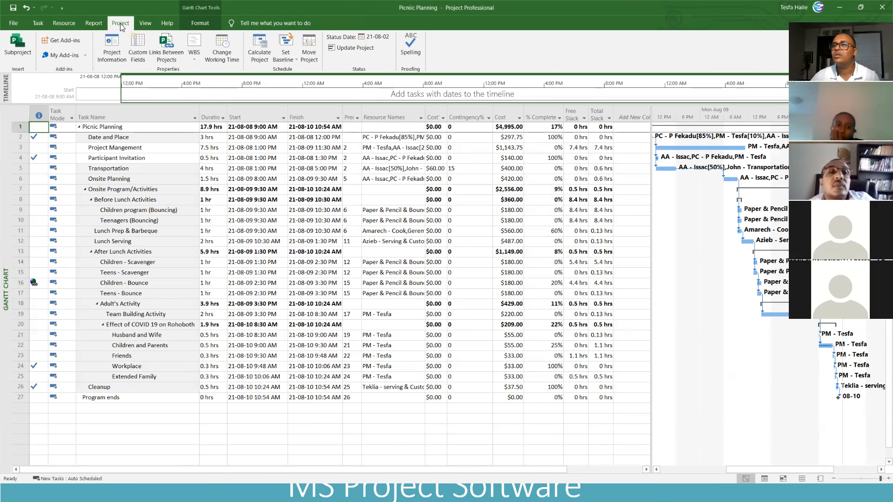
{"action": "left_click", "coordinate": [93, 23]}
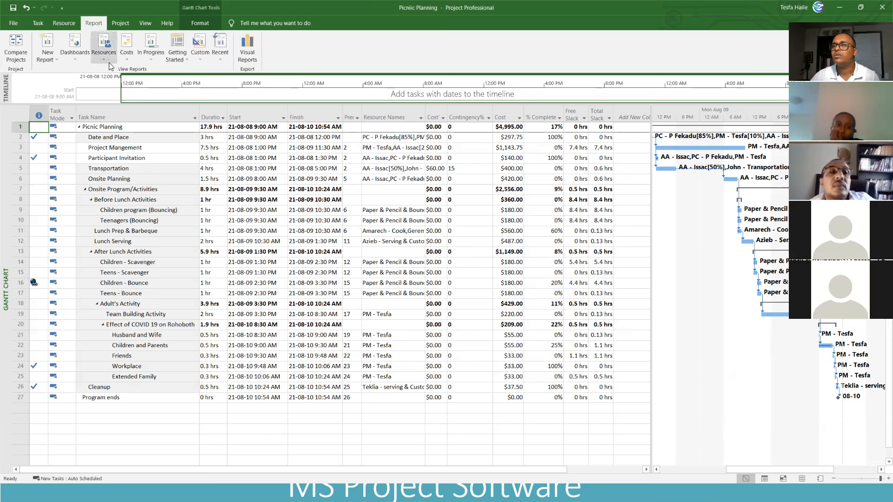
{"action": "left_click", "coordinate": [127, 50]}
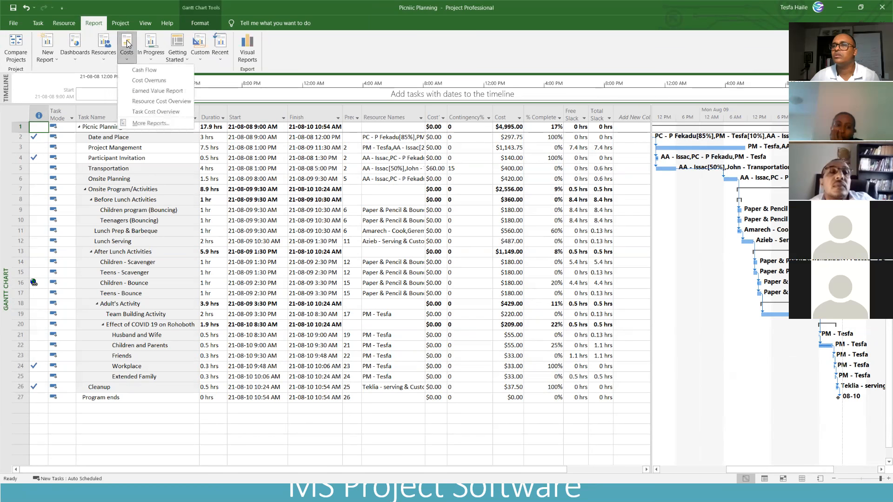
{"action": "left_click", "coordinate": [146, 69]}
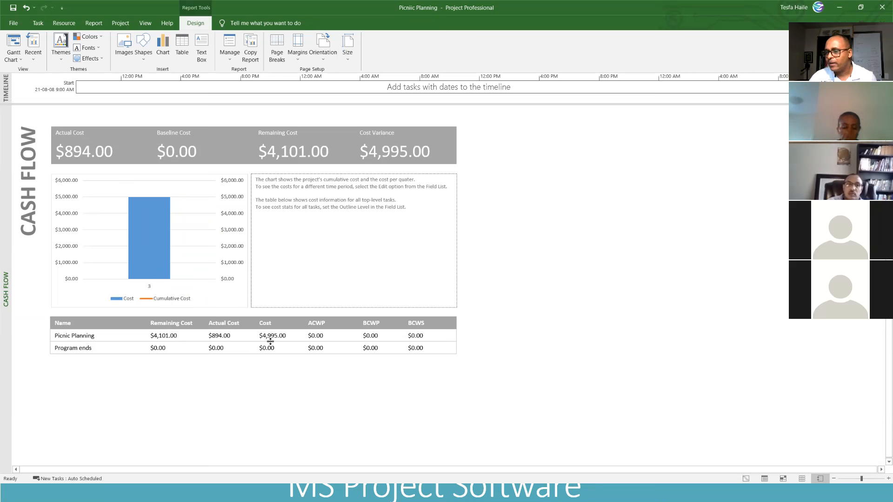
{"action": "double_click", "coordinate": [168, 335]}
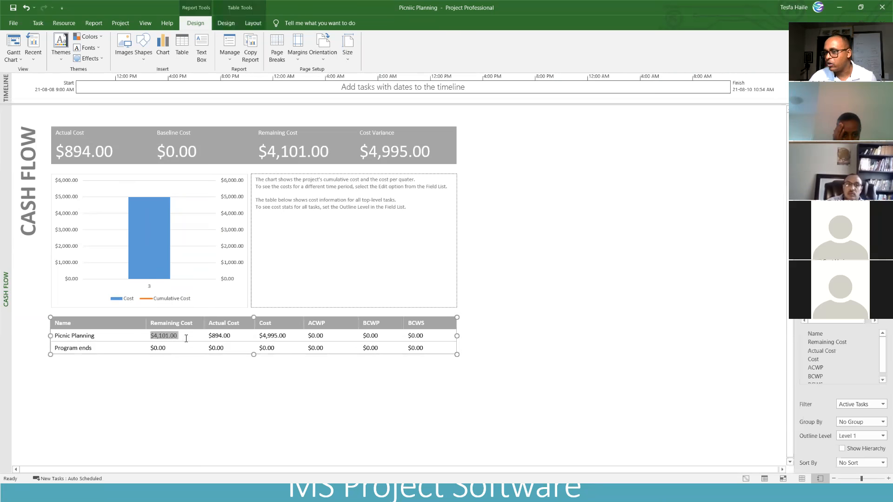
{"action": "left_click", "coordinate": [194, 380]}
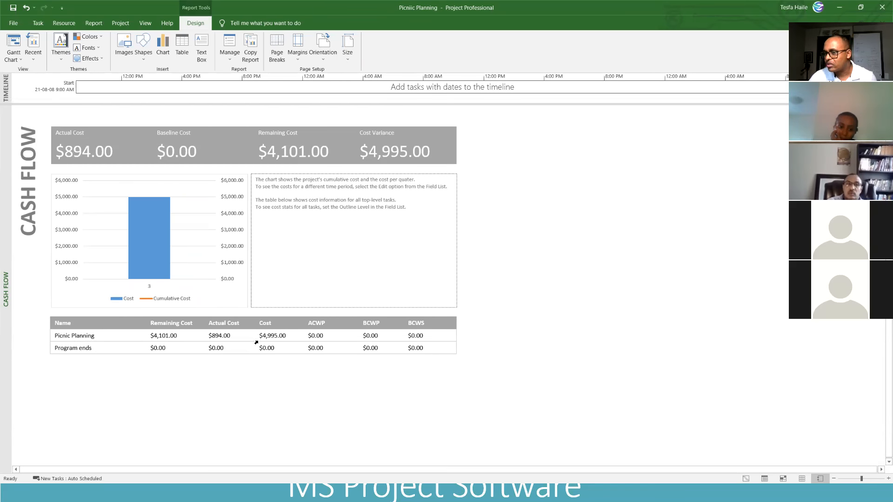
{"action": "left_click_drag", "start_coordinate": [288, 335], "coordinate": [248, 332]}
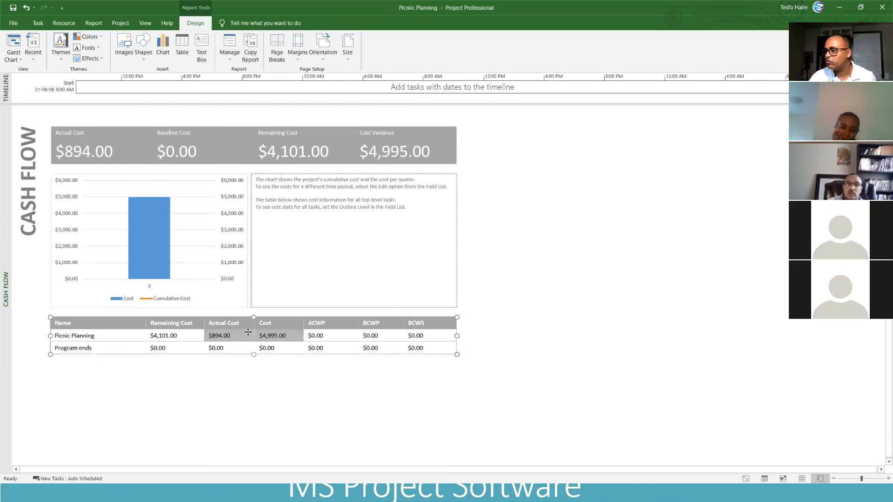
{"action": "left_click", "coordinate": [302, 402]}
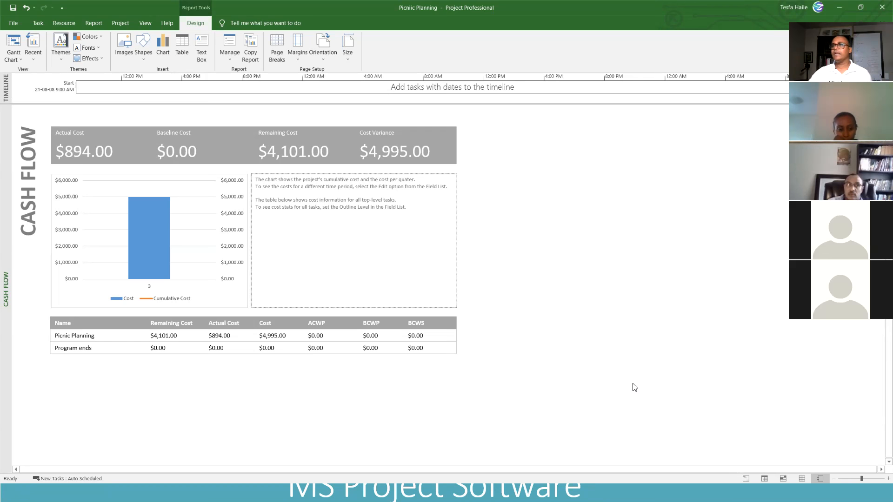
Step: Return to the Gantt Chart view and set the Transportation and Teenagers (Bouncing) tasks to 100% complete
{"action": "left_click", "coordinate": [14, 52]}
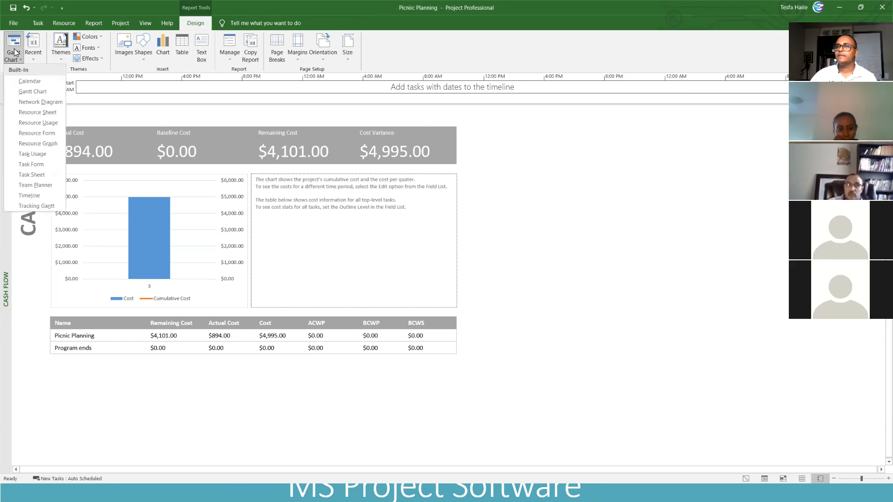
{"action": "left_click", "coordinate": [14, 42]}
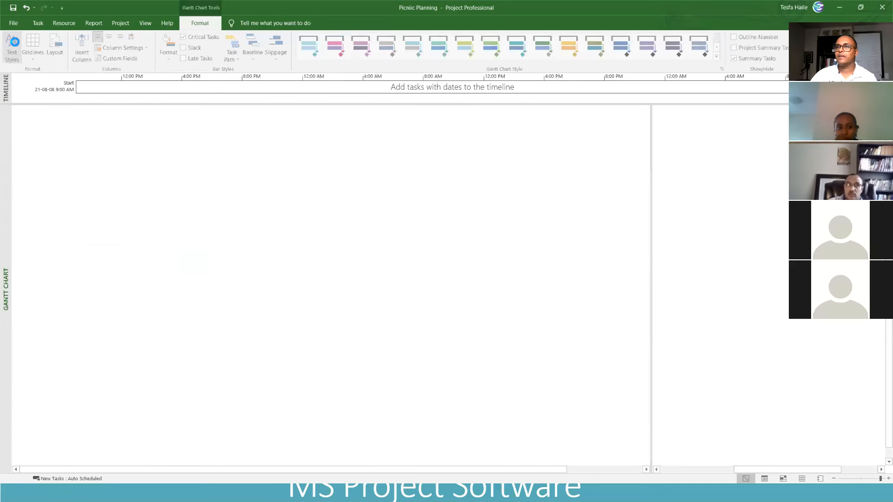
{"action": "left_click", "coordinate": [38, 23]}
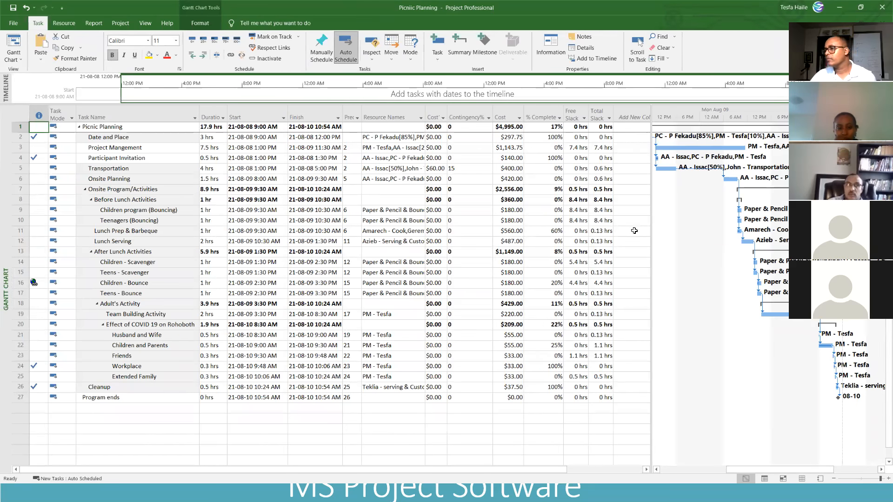
{"action": "left_click", "coordinate": [559, 173]}
{"action": "type", "text": "100"}
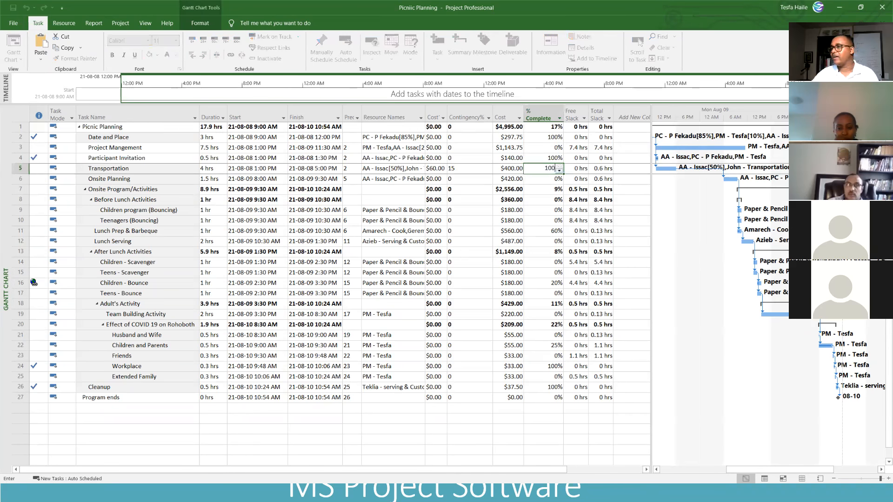
{"action": "left_click", "coordinate": [553, 218]}
{"action": "type", "text": "100"}
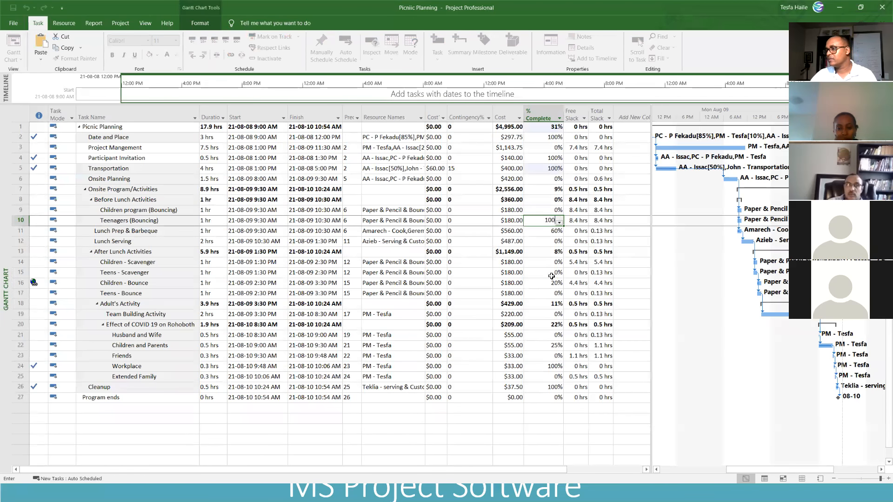
Step: Set Children - Scavenger and Friends to 100% complete, dismissing the Planning Wizard's bulk-edit tip
{"action": "left_click", "coordinate": [552, 262]}
{"action": "type", "text": "1000"}
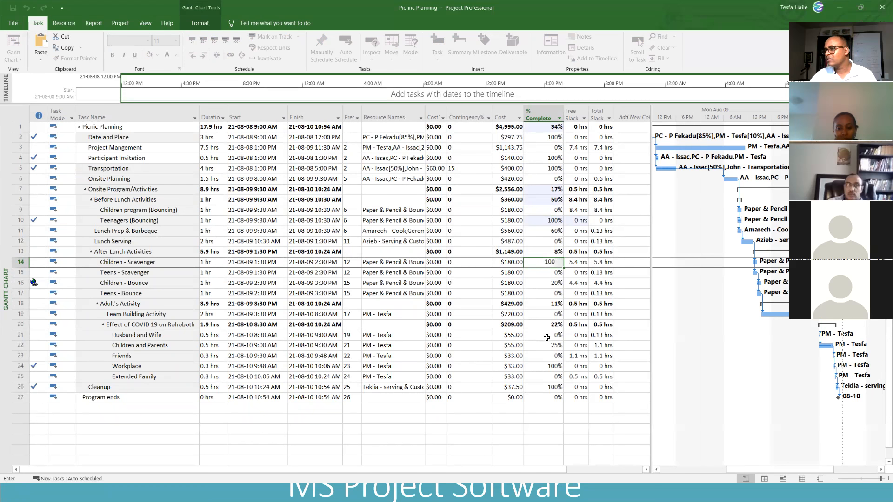
{"action": "key", "text": "Return"}
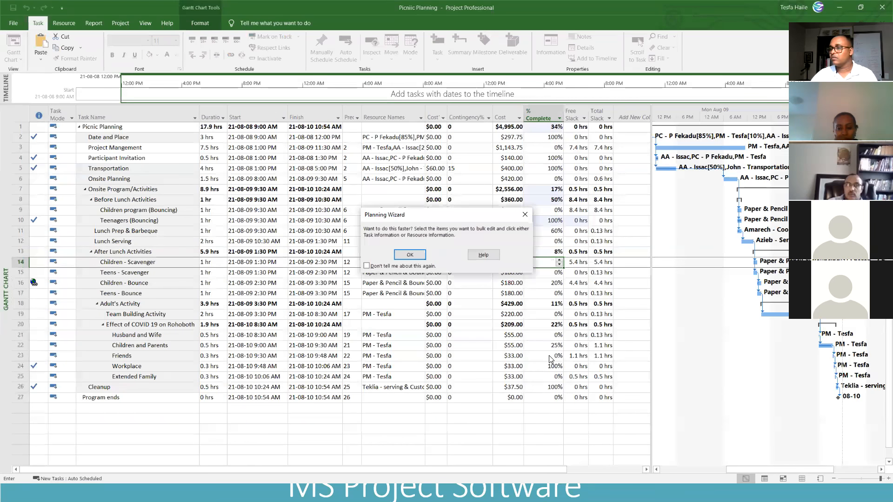
{"action": "left_click", "coordinate": [524, 216]}
{"action": "left_click", "coordinate": [544, 356]}
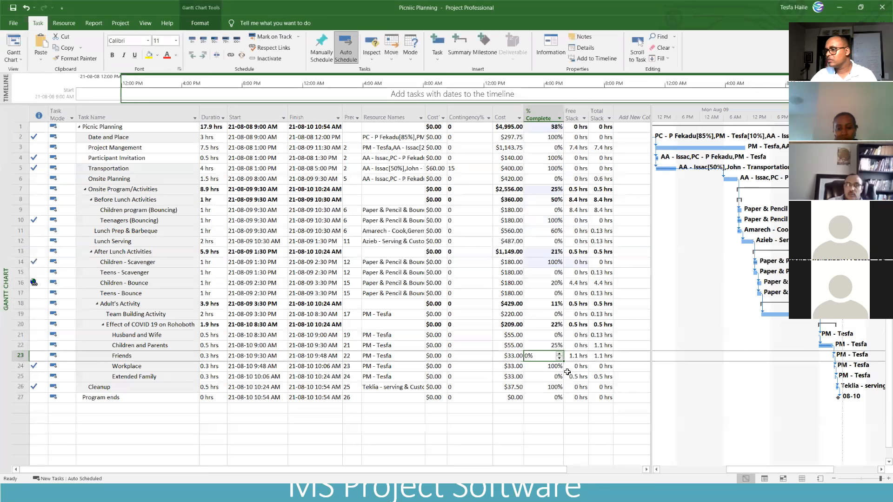
{"action": "type", "text": "100"}
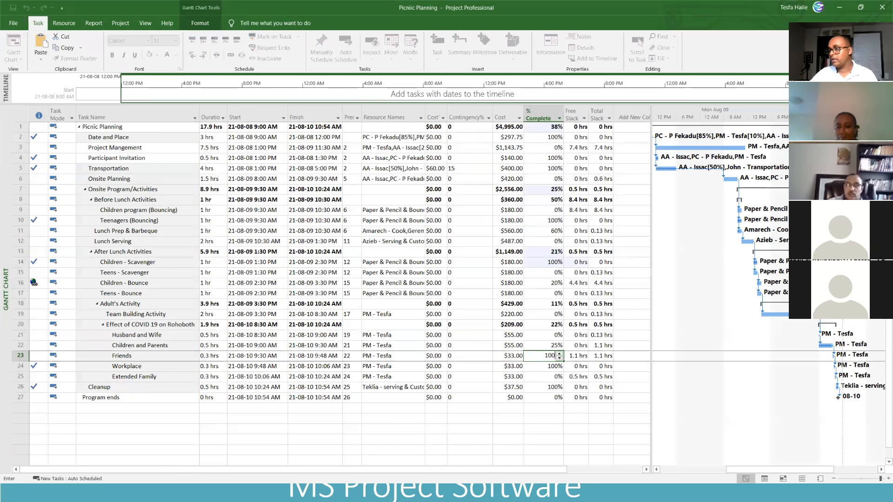
{"action": "left_click", "coordinate": [575, 438]}
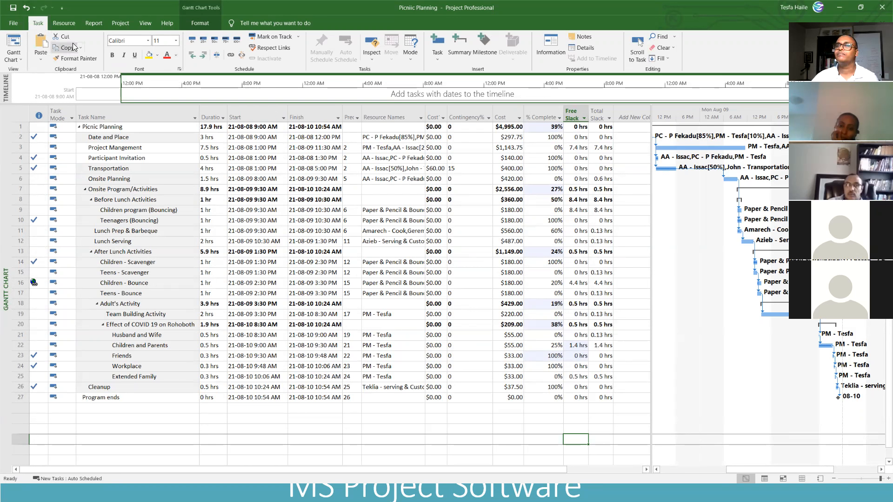
Step: Reopen the Earned Value Report to examine the EAC, ACWP and BCWP figures for the updated task progress
{"action": "left_click", "coordinate": [96, 26]}
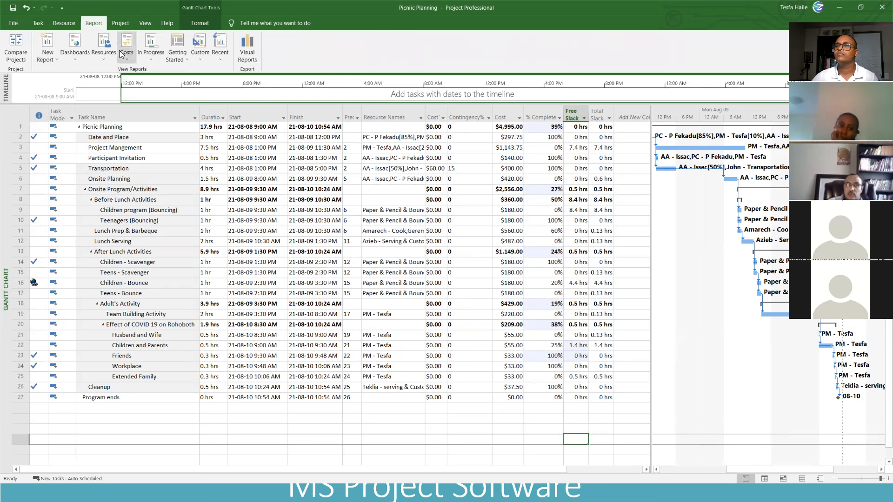
{"action": "left_click", "coordinate": [126, 64]}
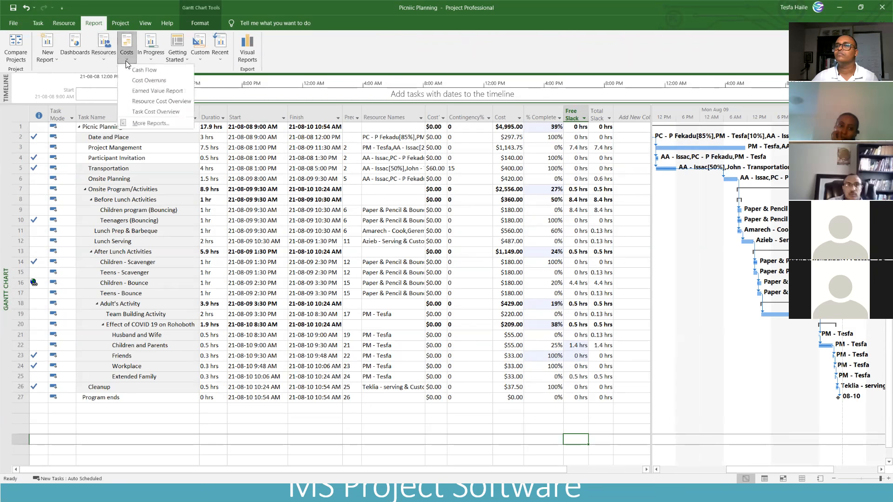
{"action": "left_click", "coordinate": [171, 91]}
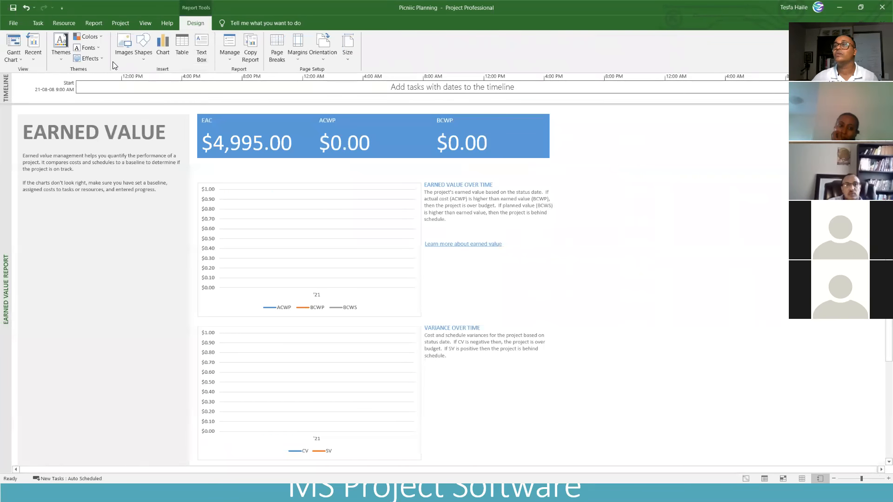
{"action": "left_click", "coordinate": [118, 23]}
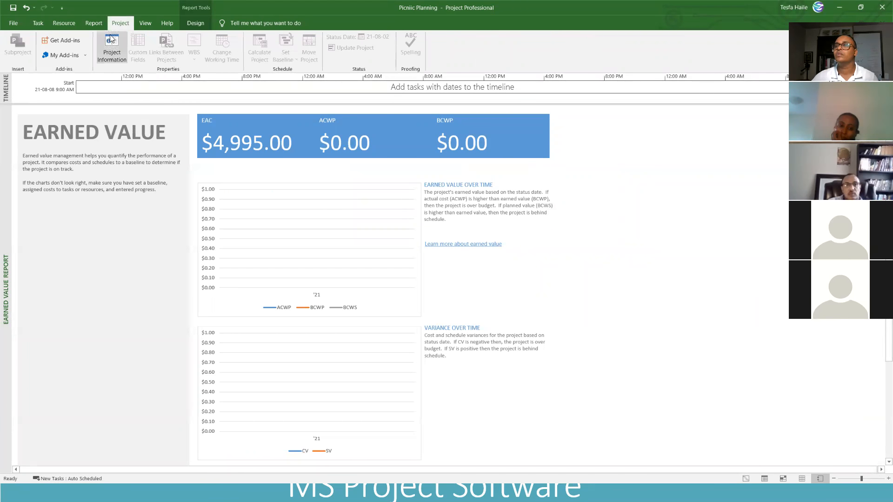
Step: Reopen the Cash Flow report to compare the actual and remaining costs after the progress update
{"action": "left_click", "coordinate": [93, 23]}
{"action": "left_click", "coordinate": [129, 60]}
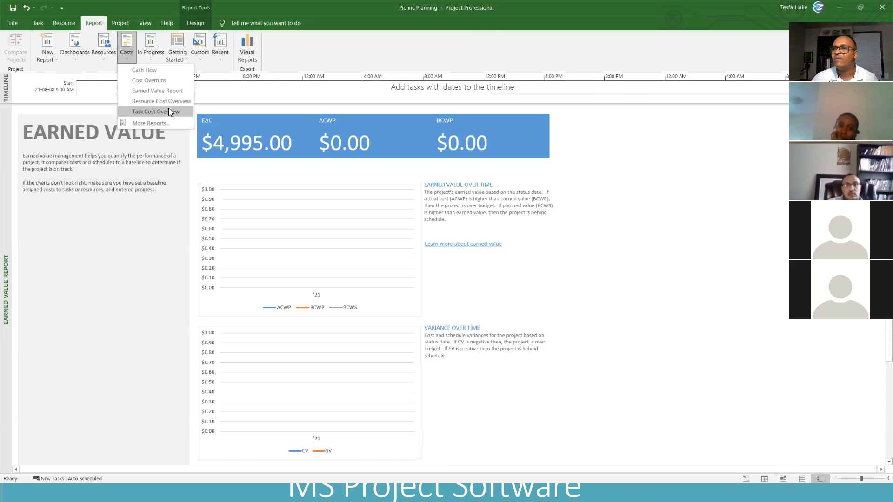
{"action": "left_click", "coordinate": [155, 70]}
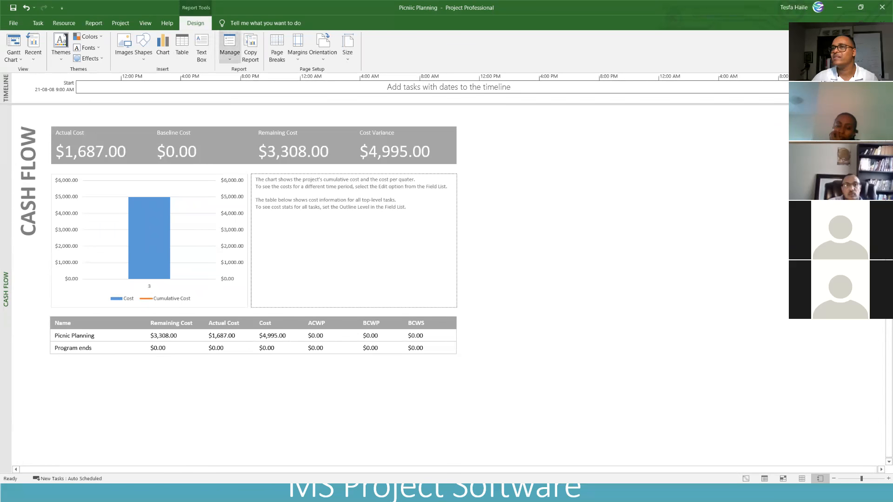
{"action": "left_click", "coordinate": [38, 22]}
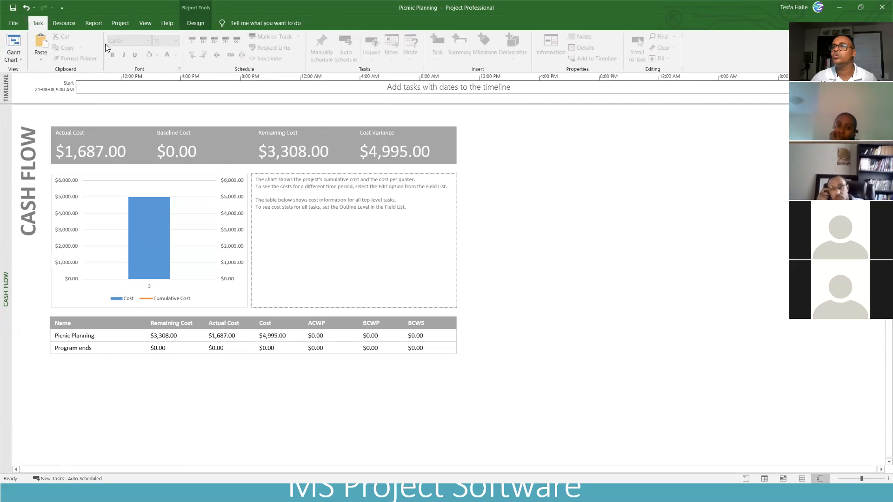
Step: Return from the Cash Flow report to the Gantt Chart view and fit the timescale to the entire project
{"action": "left_click", "coordinate": [192, 23]}
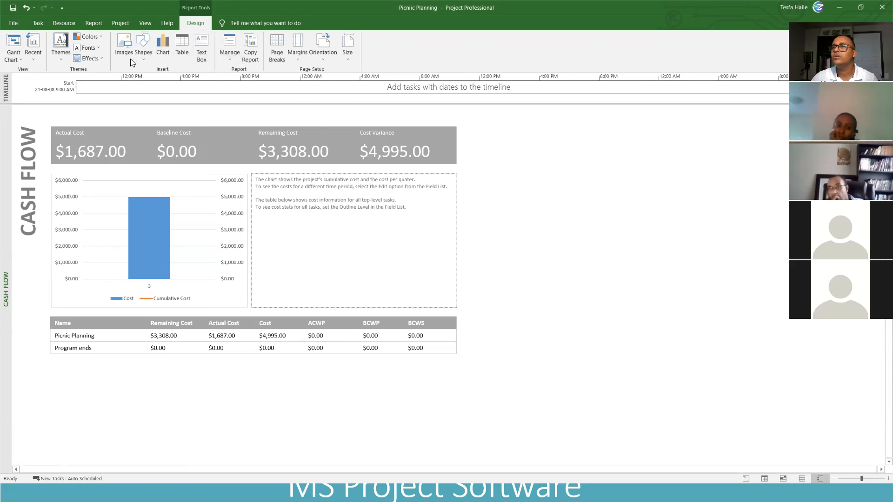
{"action": "left_click", "coordinate": [122, 23]}
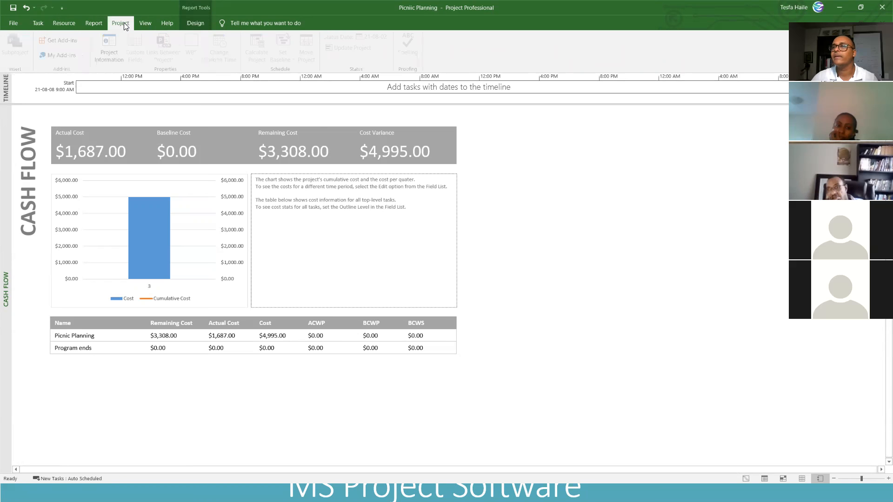
{"action": "left_click", "coordinate": [145, 23]}
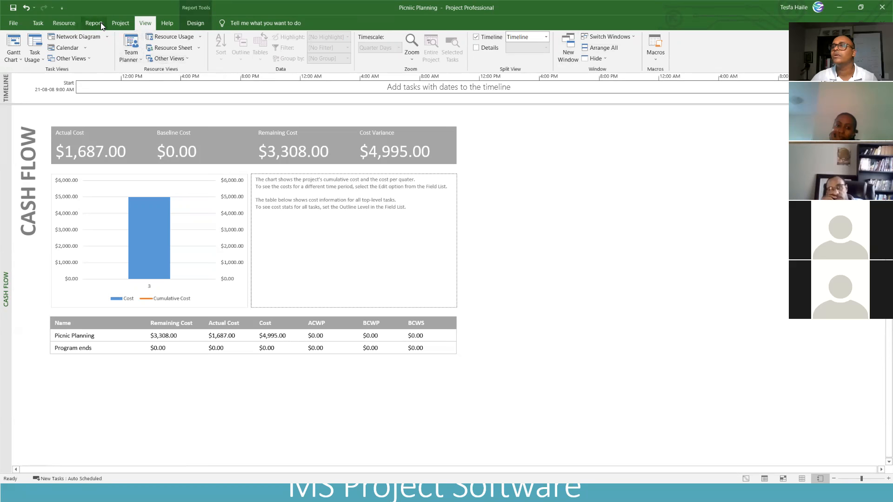
{"action": "left_click", "coordinate": [38, 22]}
{"action": "left_click", "coordinate": [13, 44]}
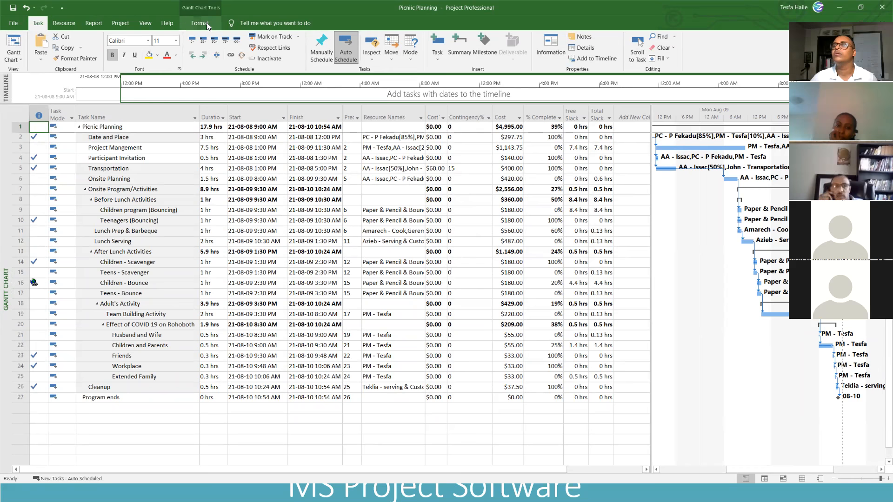
{"action": "left_click", "coordinate": [146, 23]}
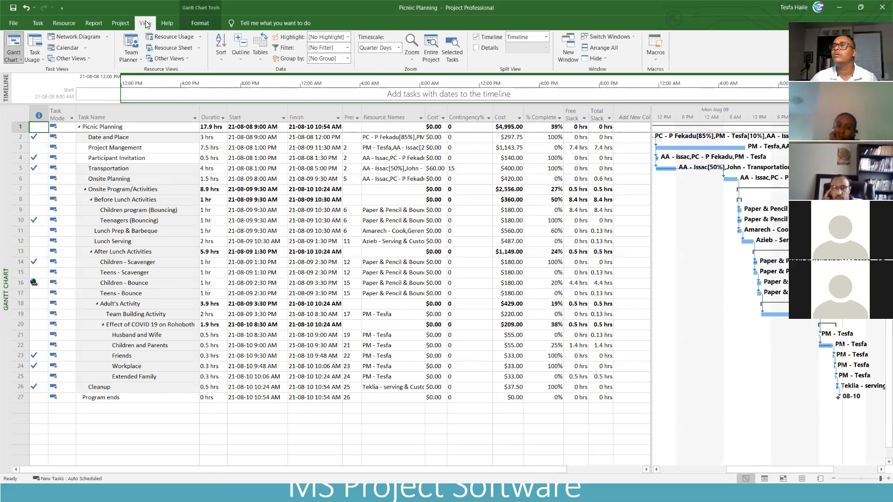
{"action": "left_click", "coordinate": [430, 58]}
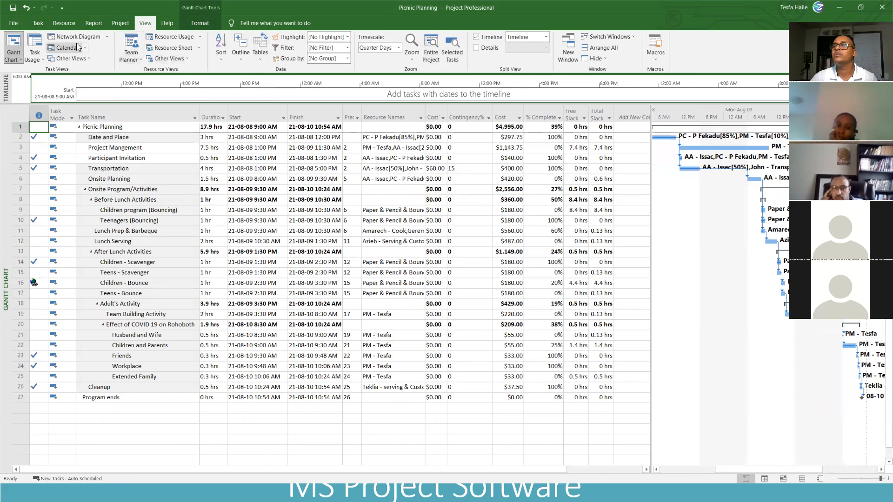
{"action": "left_click", "coordinate": [121, 24]}
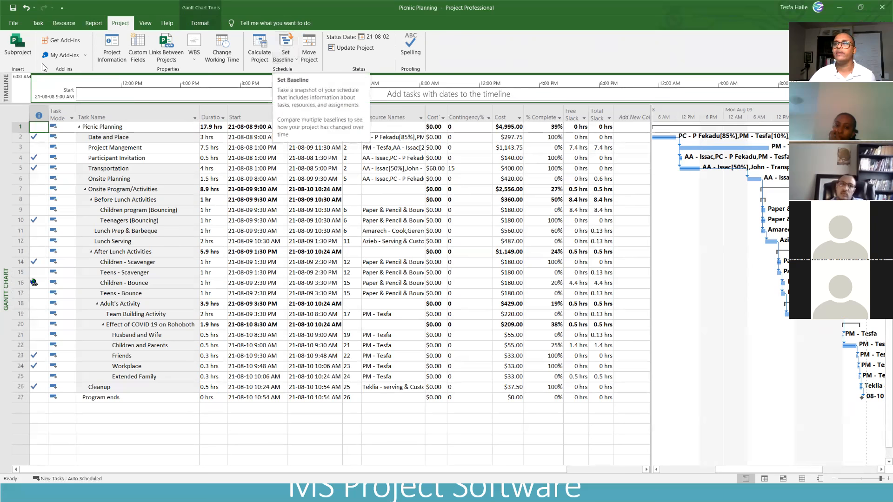
{"action": "left_click", "coordinate": [65, 29]}
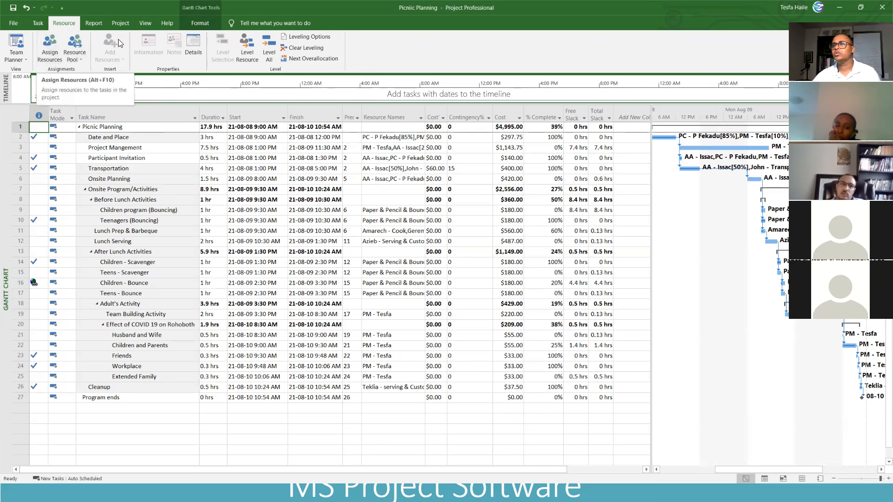
Step: Open the Network Diagram view and trace the task dependencies from Date and Place through Lunch Serving to the scavenger tasks
{"action": "left_click", "coordinate": [145, 24]}
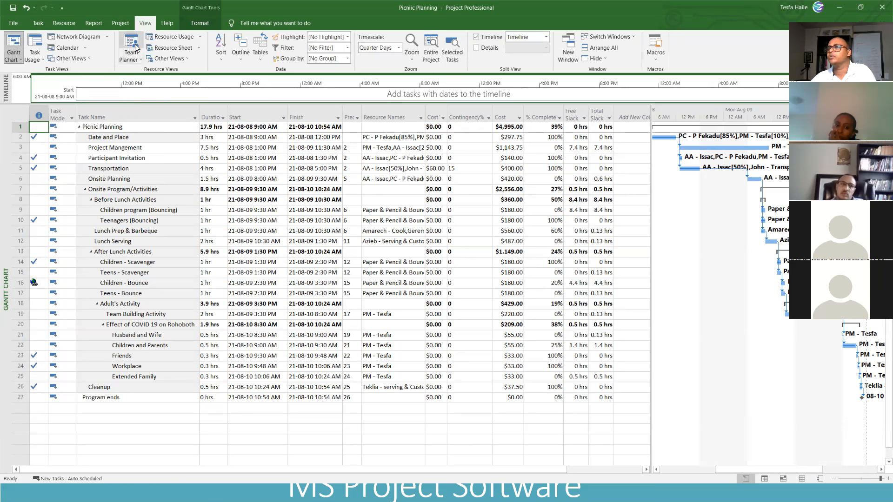
{"action": "left_click", "coordinate": [79, 36]}
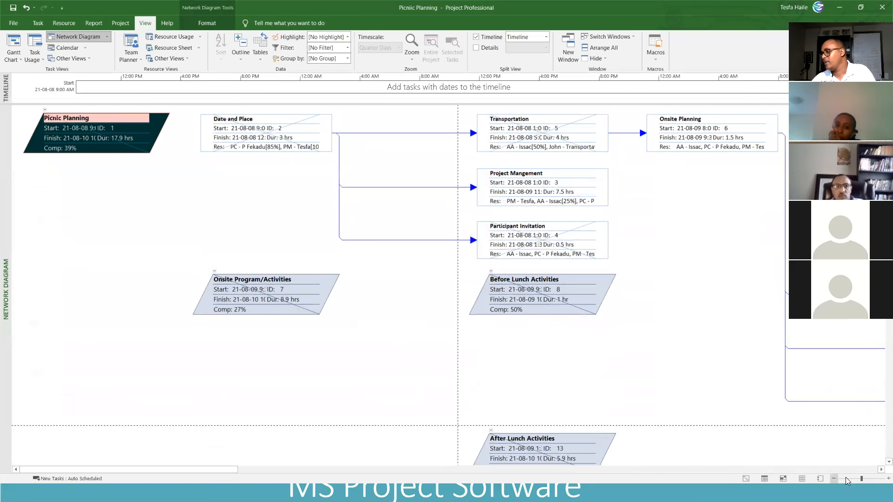
{"action": "left_click", "coordinate": [881, 470]}
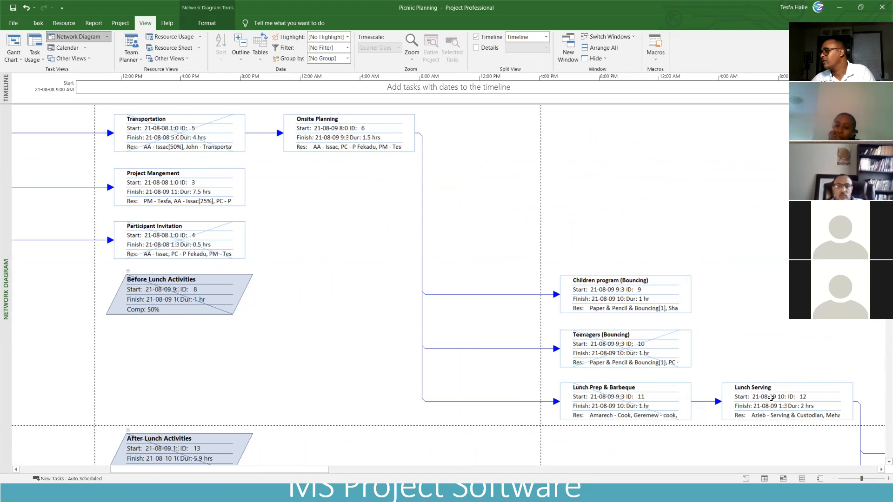
{"action": "left_click", "coordinate": [881, 470]}
{"action": "left_click", "coordinate": [881, 470]}
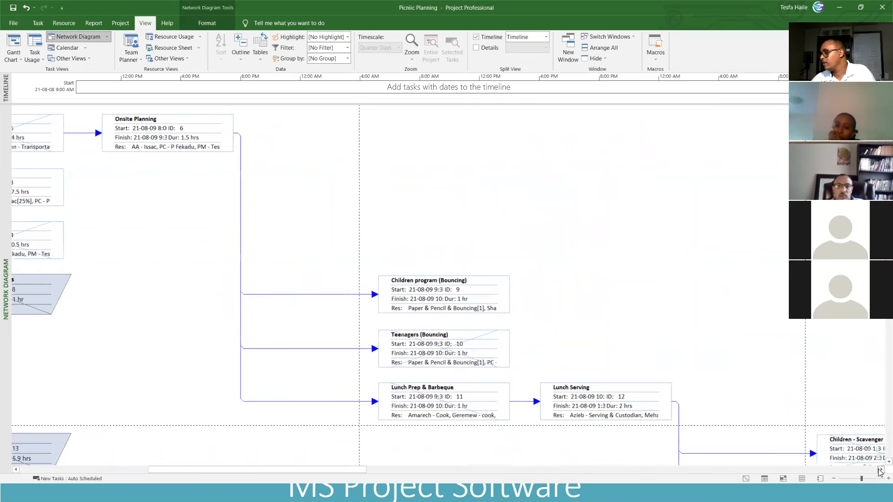
{"action": "scroll", "coordinate": [717, 379], "scroll_direction": "down", "scroll_amount": 4}
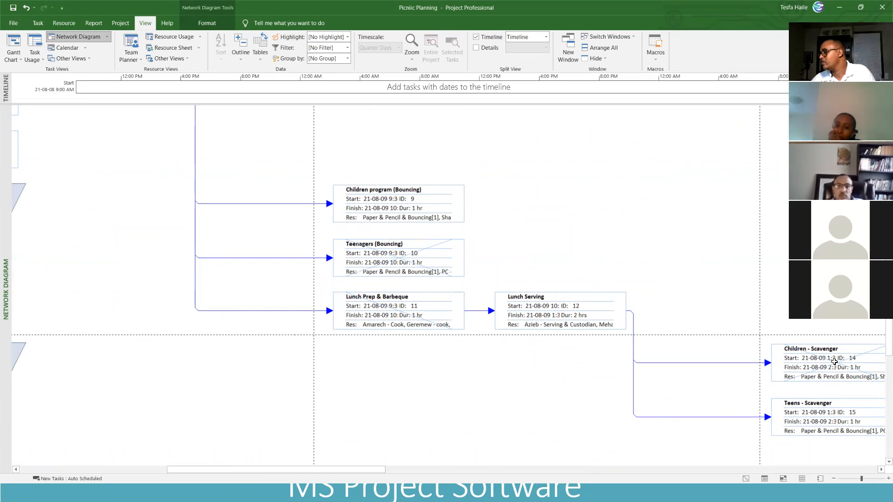
{"action": "left_click", "coordinate": [881, 470]}
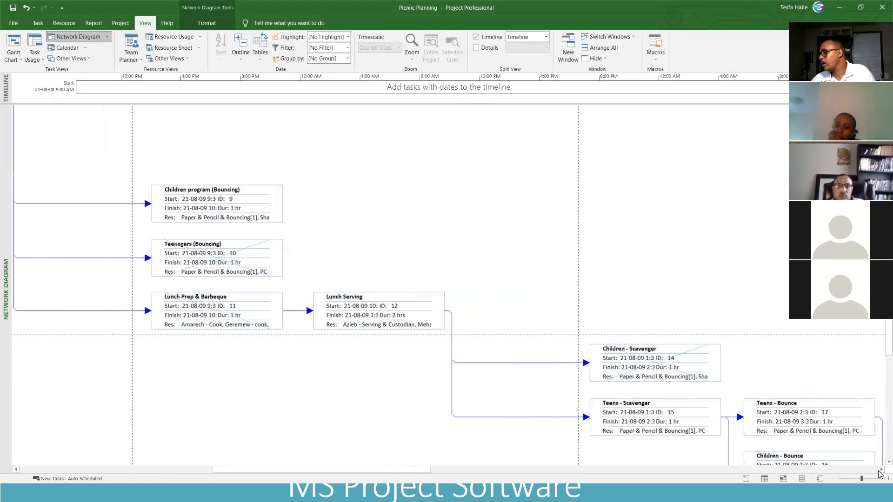
{"action": "scroll", "coordinate": [803, 401], "scroll_direction": "down", "scroll_amount": 1}
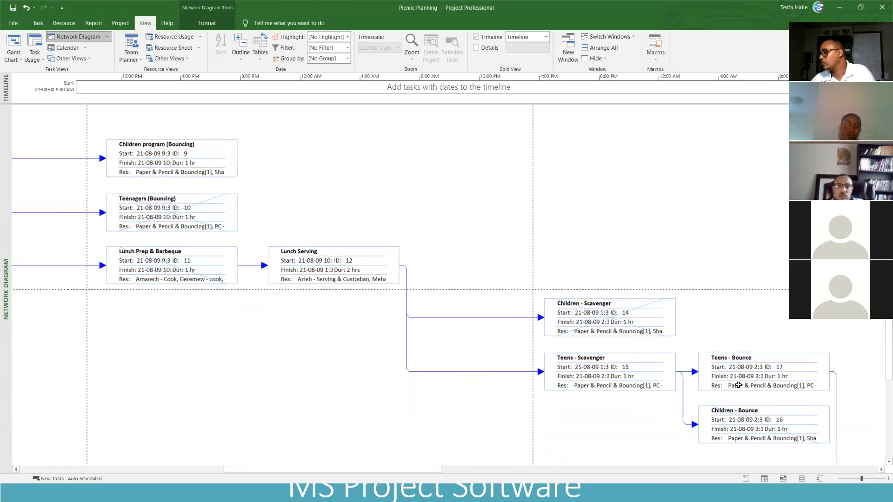
Step: Follow the network diagram from the bounce tasks through Team Building Activity and Husband and Wife onward, finishing back at the Picnic Planning summary
{"action": "left_click", "coordinate": [880, 470]}
{"action": "left_click", "coordinate": [881, 470]}
{"action": "left_click", "coordinate": [880, 470]}
{"action": "scroll", "coordinate": [721, 401], "scroll_direction": "down", "scroll_amount": 4}
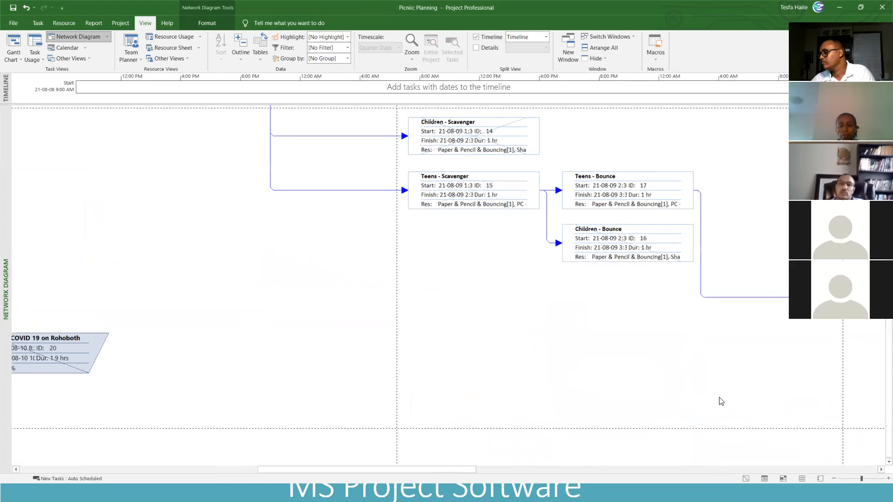
{"action": "left_click", "coordinate": [880, 470]}
{"action": "left_click", "coordinate": [880, 471]}
{"action": "left_click", "coordinate": [880, 470]}
{"action": "left_click", "coordinate": [881, 471]}
{"action": "left_click", "coordinate": [880, 470]}
{"action": "left_click", "coordinate": [880, 471]}
{"action": "left_click", "coordinate": [881, 470]}
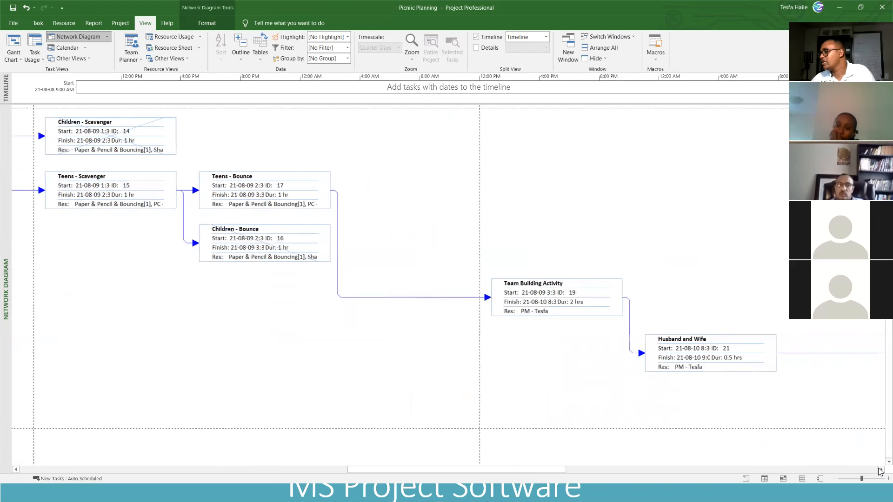
{"action": "left_click", "coordinate": [880, 470]}
{"action": "left_click", "coordinate": [880, 470]}
{"action": "left_click_drag", "start_coordinate": [475, 470], "coordinate": [124, 470]}
{"action": "scroll", "coordinate": [404, 333], "scroll_direction": "up", "scroll_amount": 7}
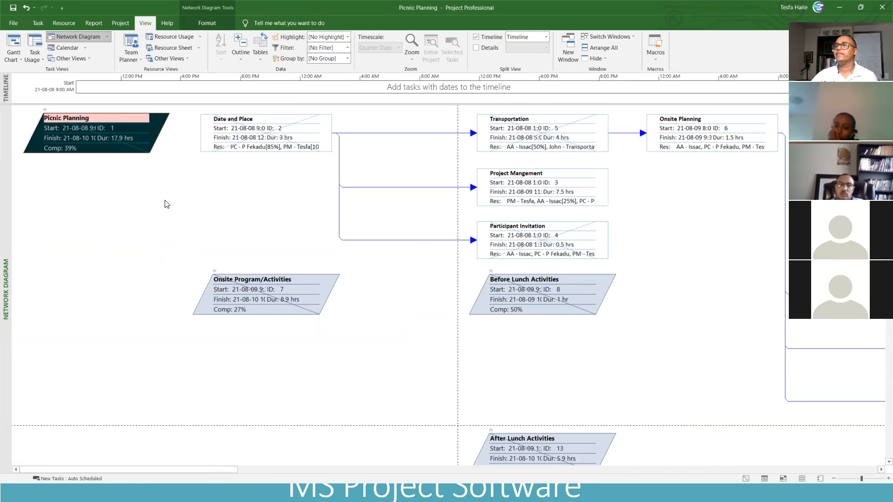
Step: Return to the Gantt Chart view and narrow the task table to Task Name, Duration and Start to examine the bars and their resources
{"action": "left_click", "coordinate": [38, 23]}
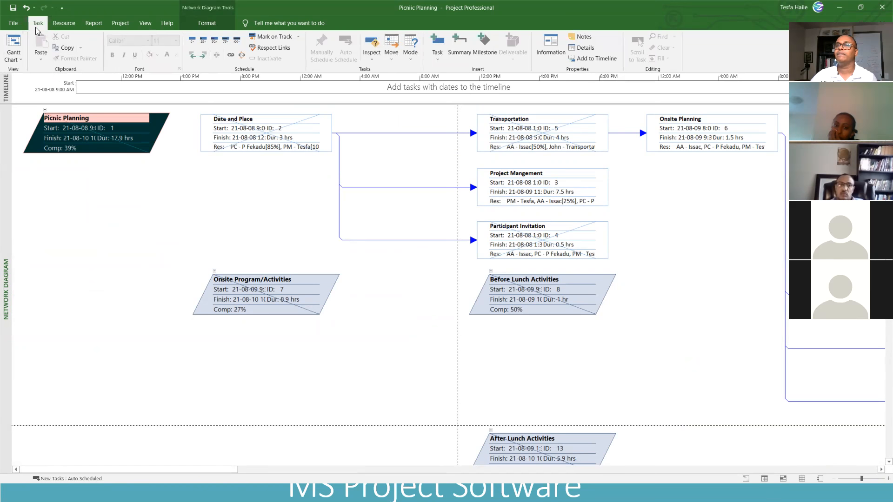
{"action": "left_click", "coordinate": [14, 45]}
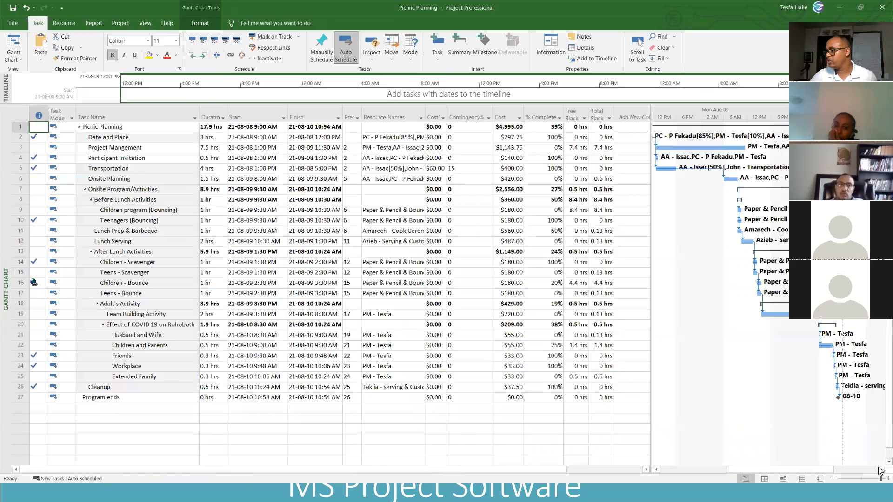
{"action": "left_click_drag", "start_coordinate": [649, 398], "coordinate": [484, 398]}
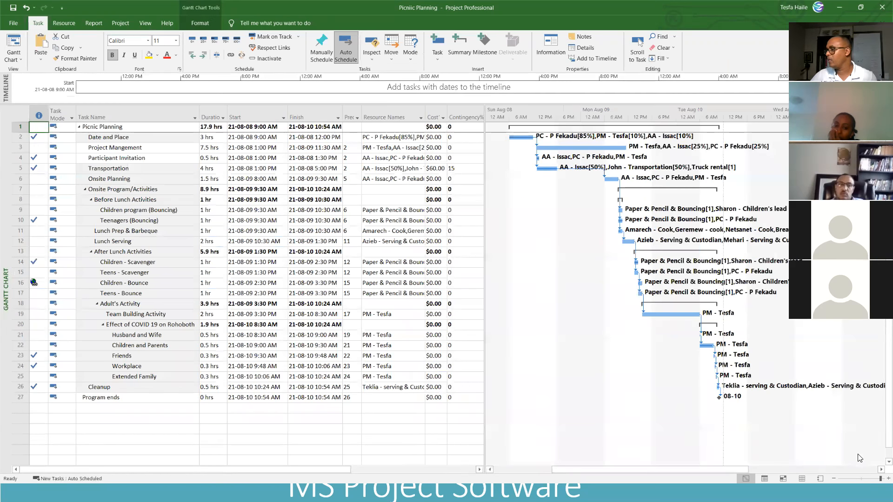
{"action": "left_click", "coordinate": [881, 470]}
{"action": "left_click", "coordinate": [880, 469]}
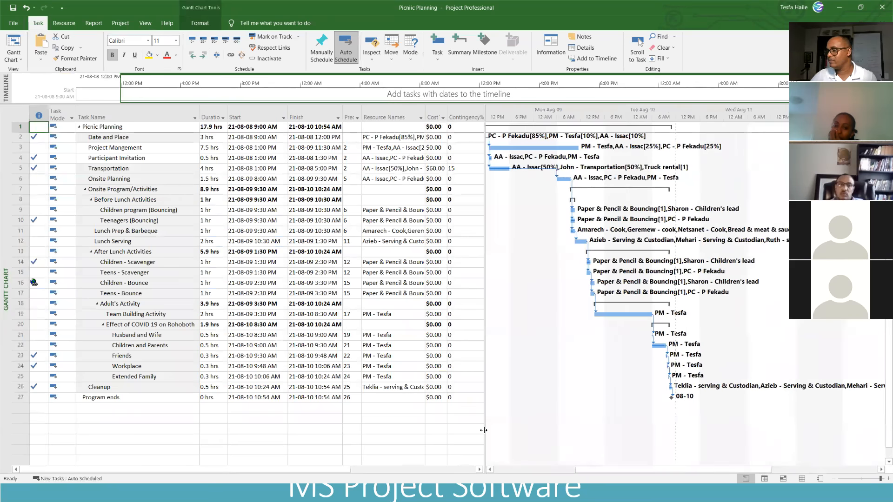
{"action": "left_click_drag", "start_coordinate": [484, 430], "coordinate": [316, 430]}
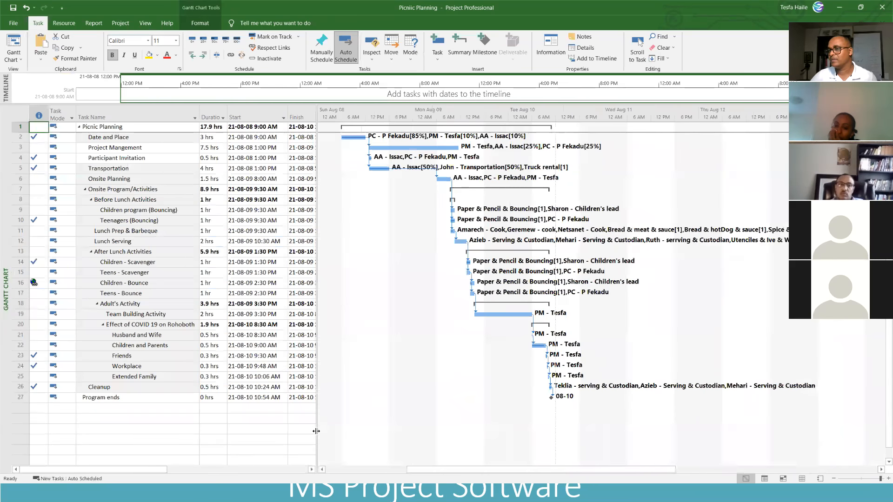
{"action": "left_click", "coordinate": [881, 470]}
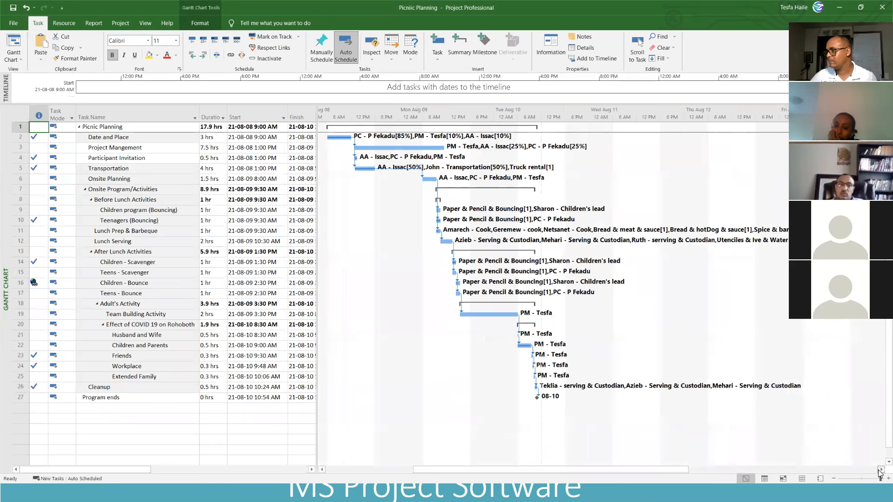
{"action": "left_click", "coordinate": [309, 469]}
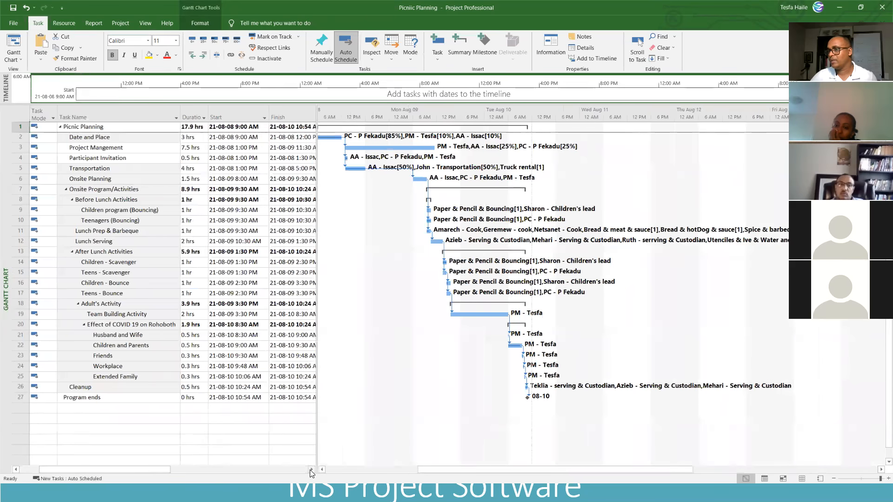
{"action": "left_click", "coordinate": [310, 469]}
{"action": "left_click_drag", "start_coordinate": [316, 456], "coordinate": [242, 446]}
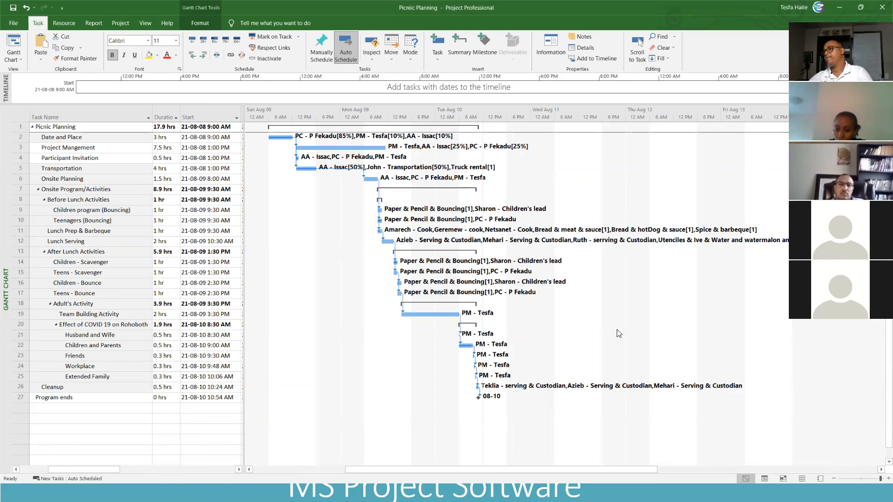
Step: Bring the chart's timescale back to Fri Aug 06 and widen the task table to show the columns from Task Name through Cost
{"action": "left_click_drag", "start_coordinate": [647, 471], "coordinate": [463, 389]}
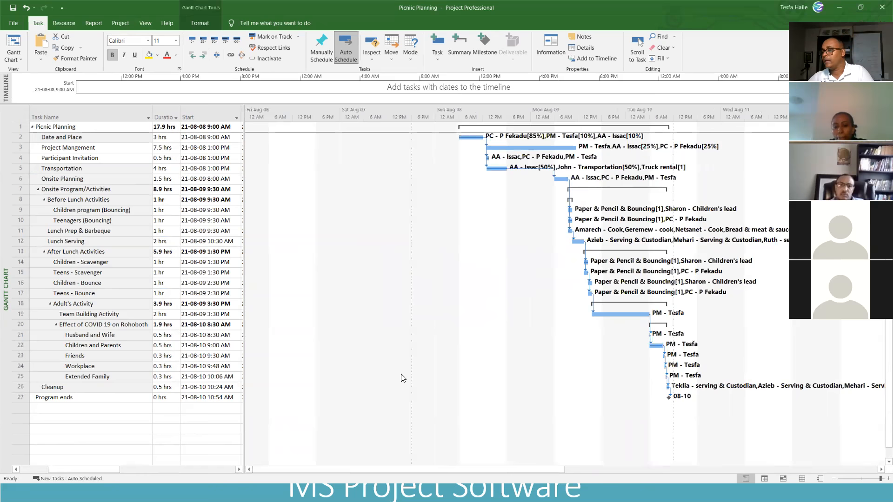
{"action": "left_click_drag", "start_coordinate": [245, 298], "coordinate": [466, 301]}
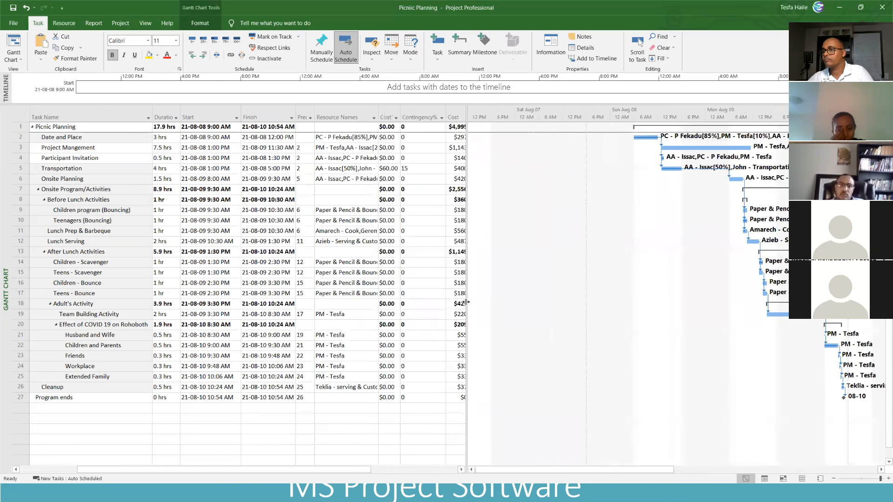
{"action": "left_click", "coordinate": [471, 470]}
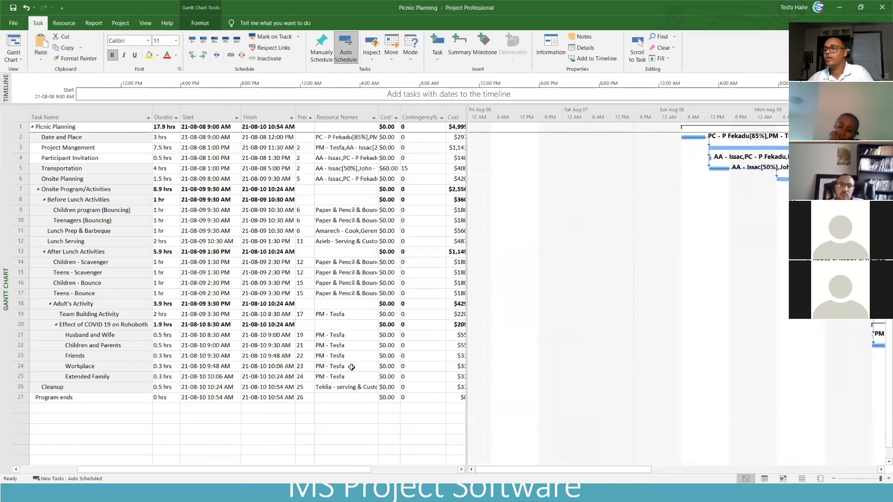